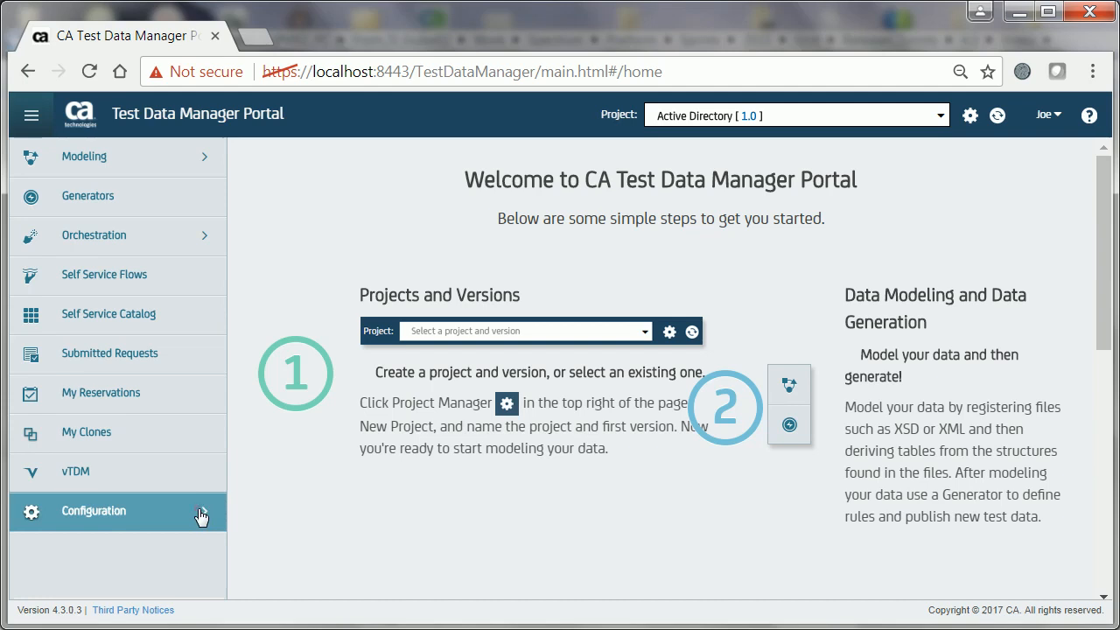
Open the Authentication configuration page and set the authentication source to AD/LDAP
{"action": "left_click", "coordinate": [200, 516]}
{"action": "left_click_drag", "start_coordinate": [221, 420], "coordinate": [220, 568]}
{"action": "left_click", "coordinate": [172, 547]}
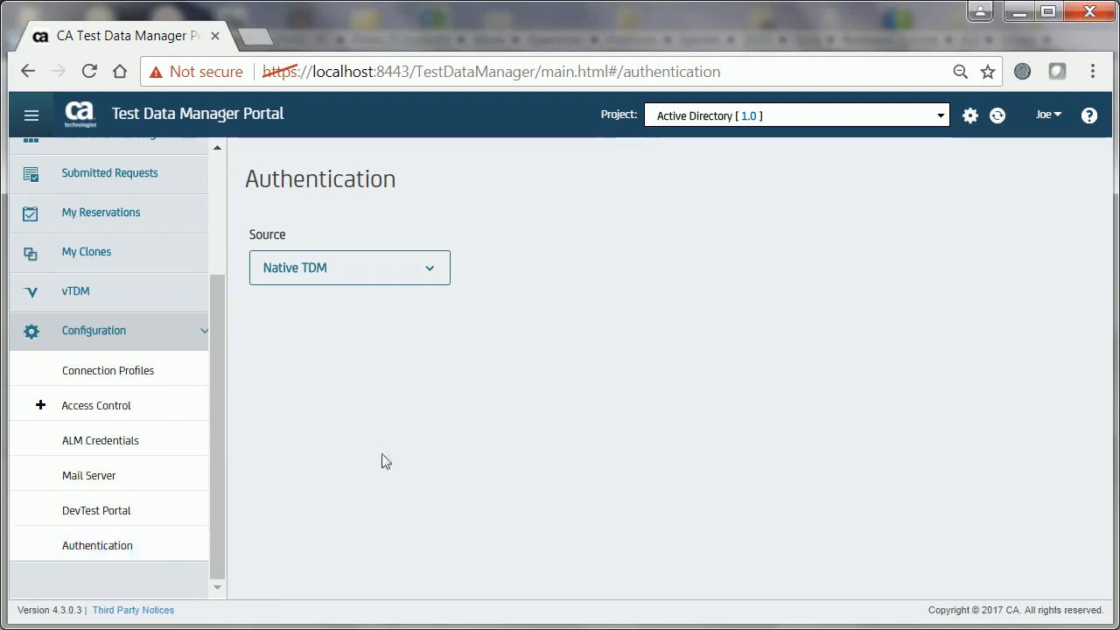
{"action": "left_click", "coordinate": [430, 286]}
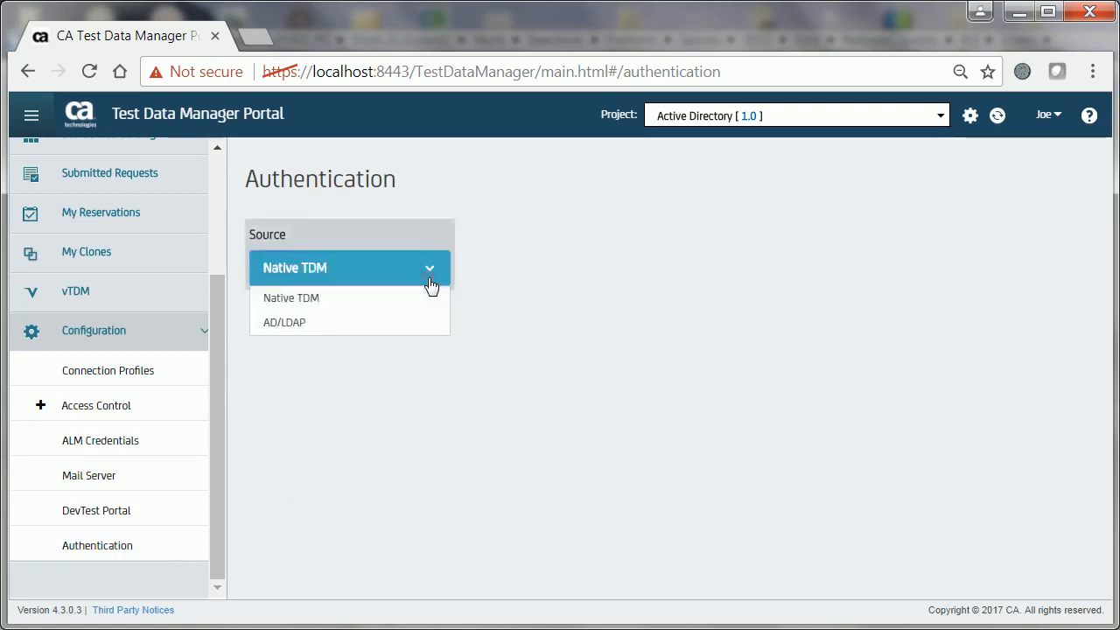
{"action": "left_click", "coordinate": [384, 325]}
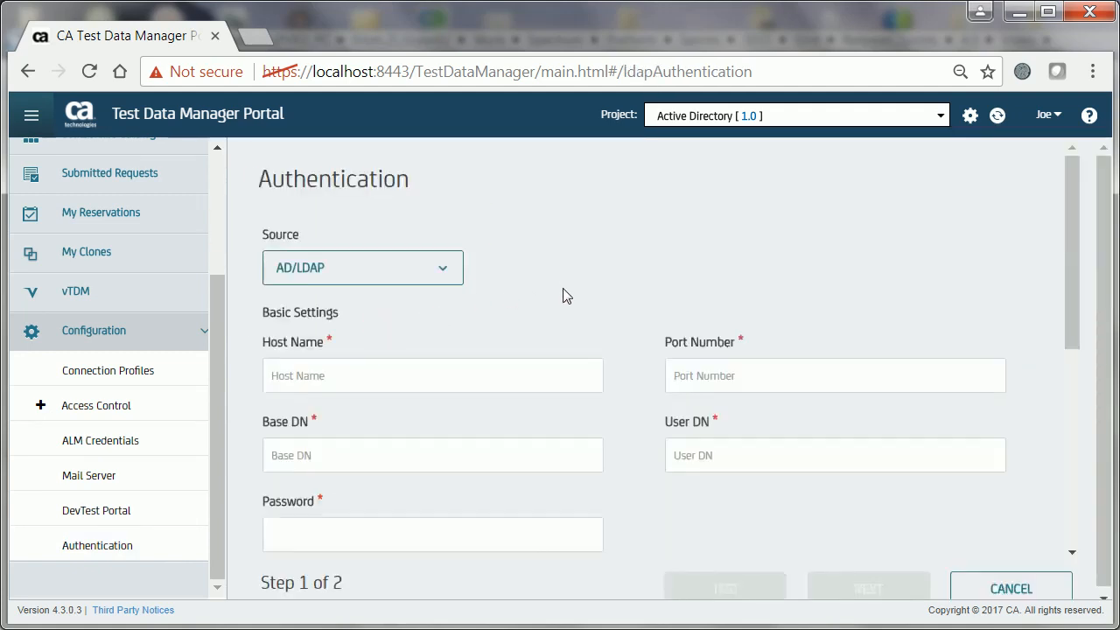
{"action": "left_click", "coordinate": [563, 290]}
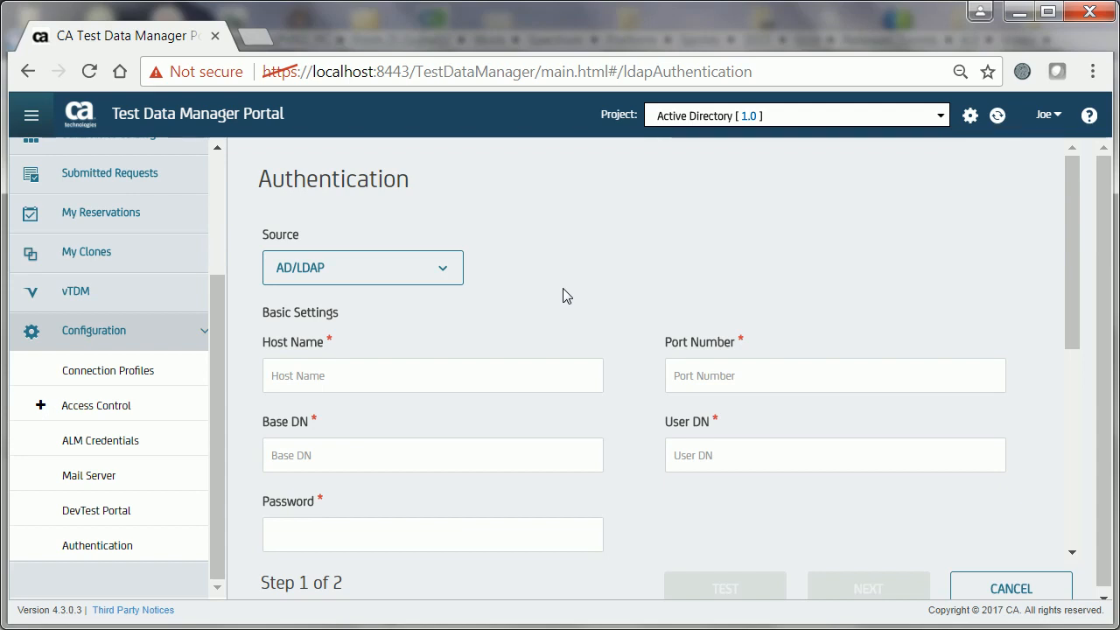
In the basic LDAP settings, set the host name to talkad2 and the port number to 389
{"action": "left_click", "coordinate": [547, 376]}
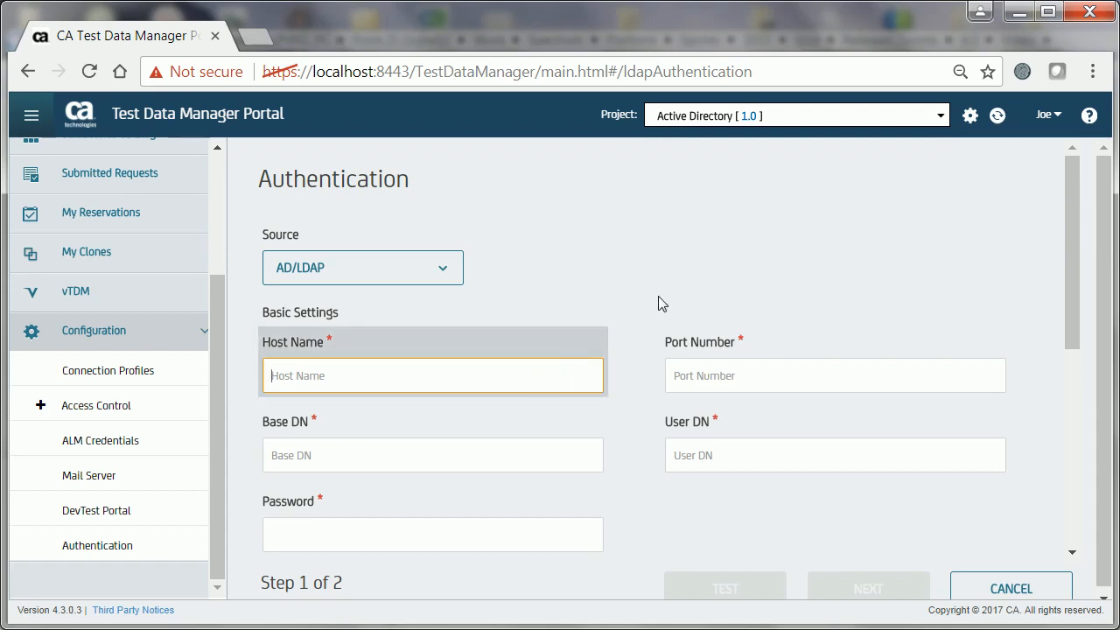
{"action": "type", "text": "talkad2"}
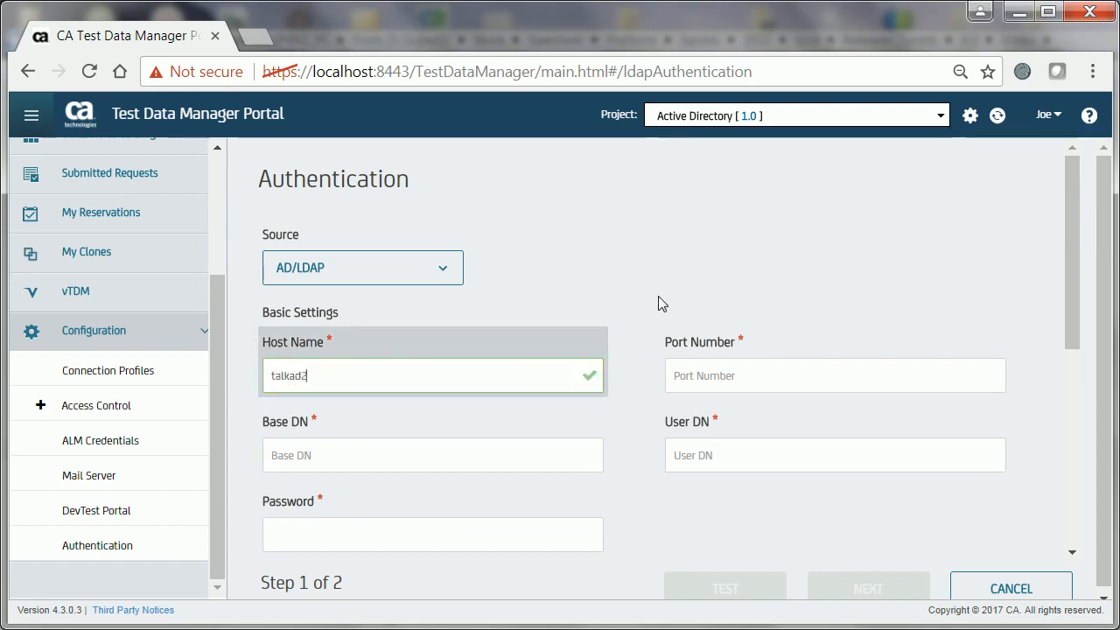
{"action": "key", "text": "Tab"}
{"action": "type", "text": "389"}
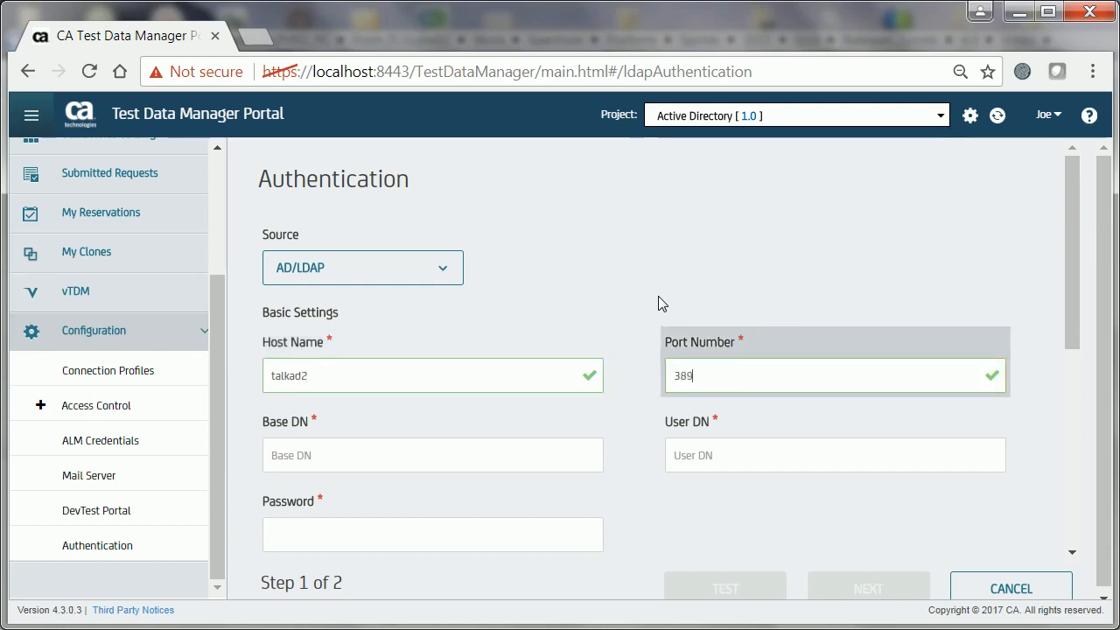
Set the Base DN to DC=talkad2,DC=ca,DC=com
{"action": "key", "text": "Tab"}
{"action": "type", "text": "DC="}
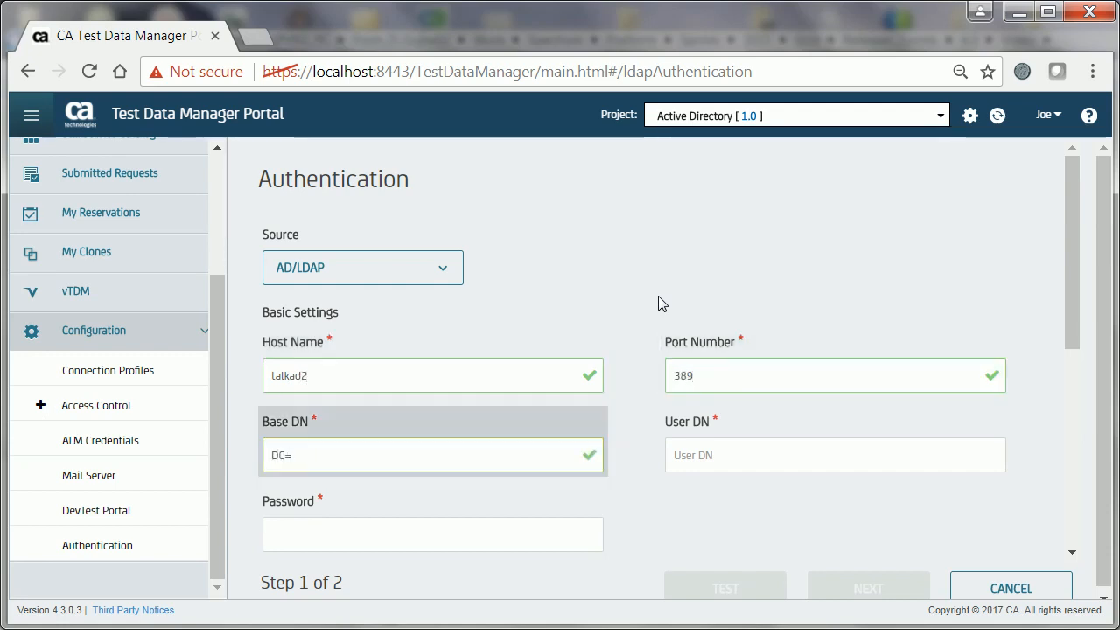
{"action": "type", "text": "talkad2,"}
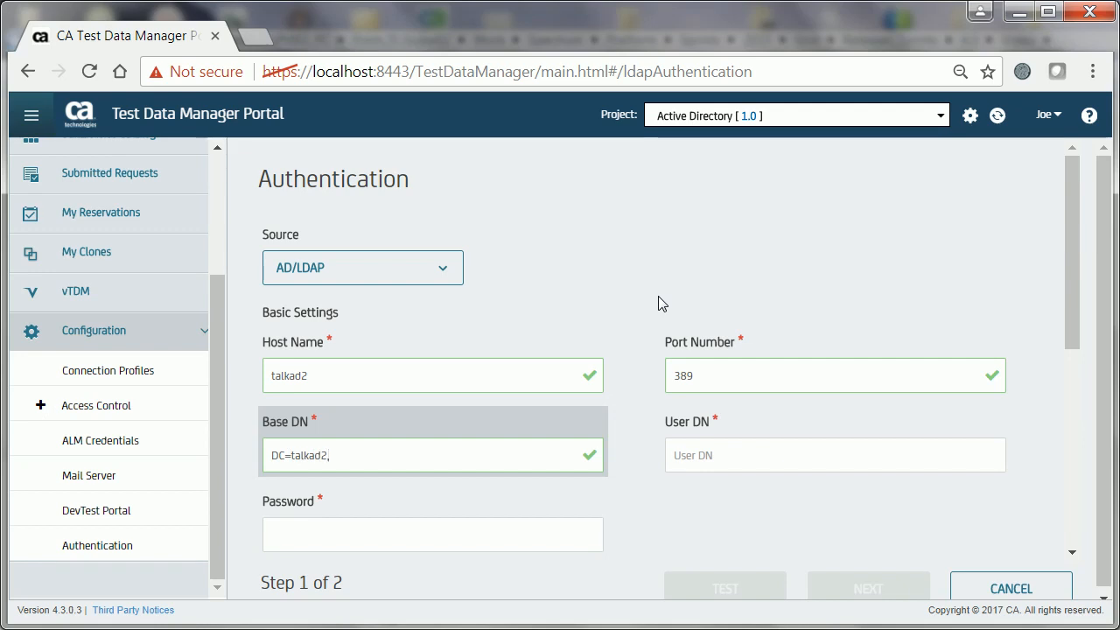
{"action": "type", "text": "DC=ca,DC=com"}
Set the User DN to CN=administrator,CN=Users,DC=talkad2,DC=ca,DC=com and enter the account password
{"action": "key", "text": "Tab"}
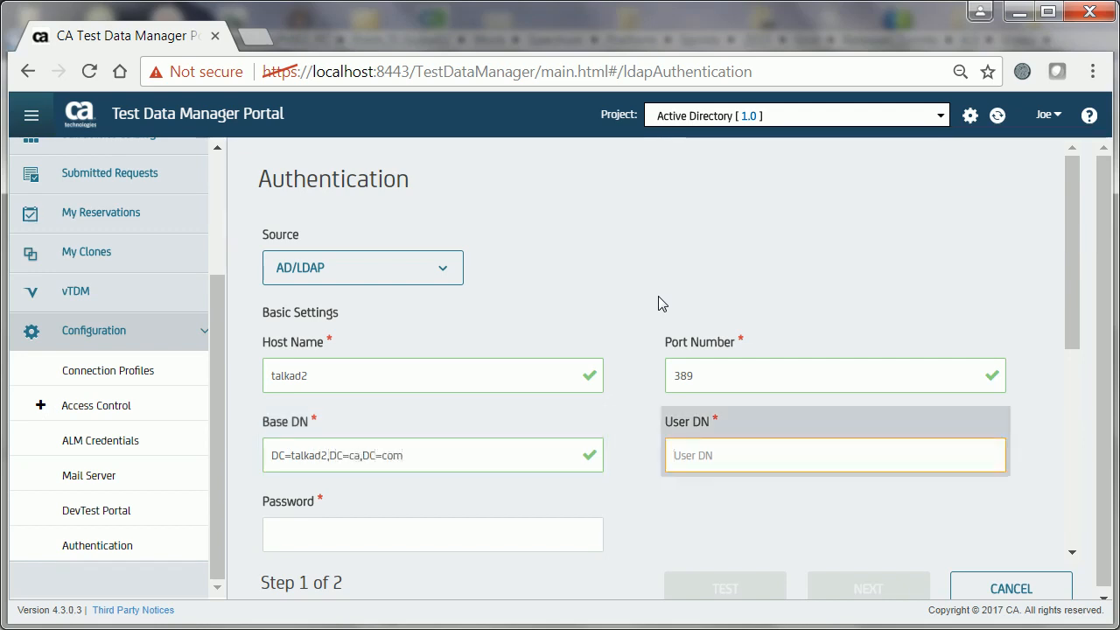
{"action": "type", "text": "CN=administrator"}
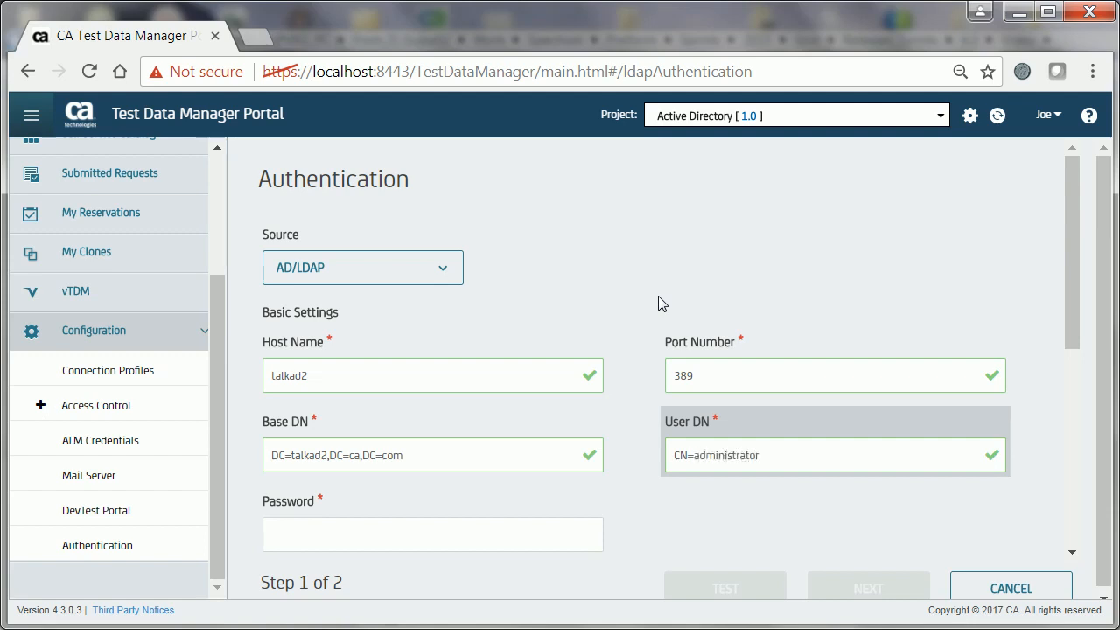
{"action": "type", "text": ",CN=Users,DC=talkad2,DC=c"}
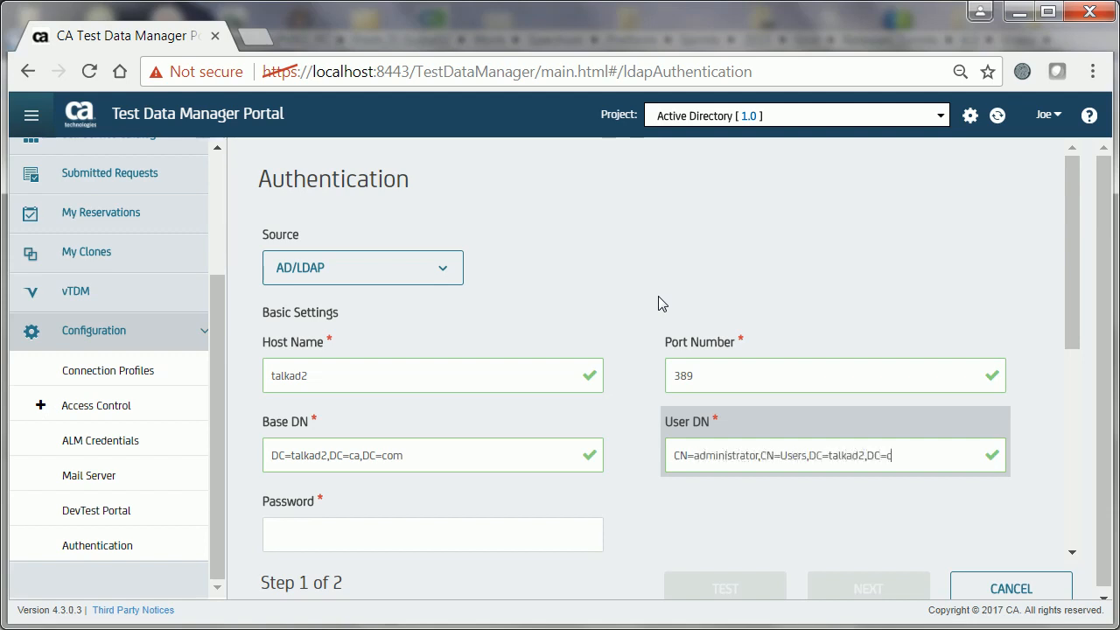
{"action": "type", "text": "a,DC=com"}
{"action": "key", "text": "Tab"}
{"action": "type", "text": "p"}
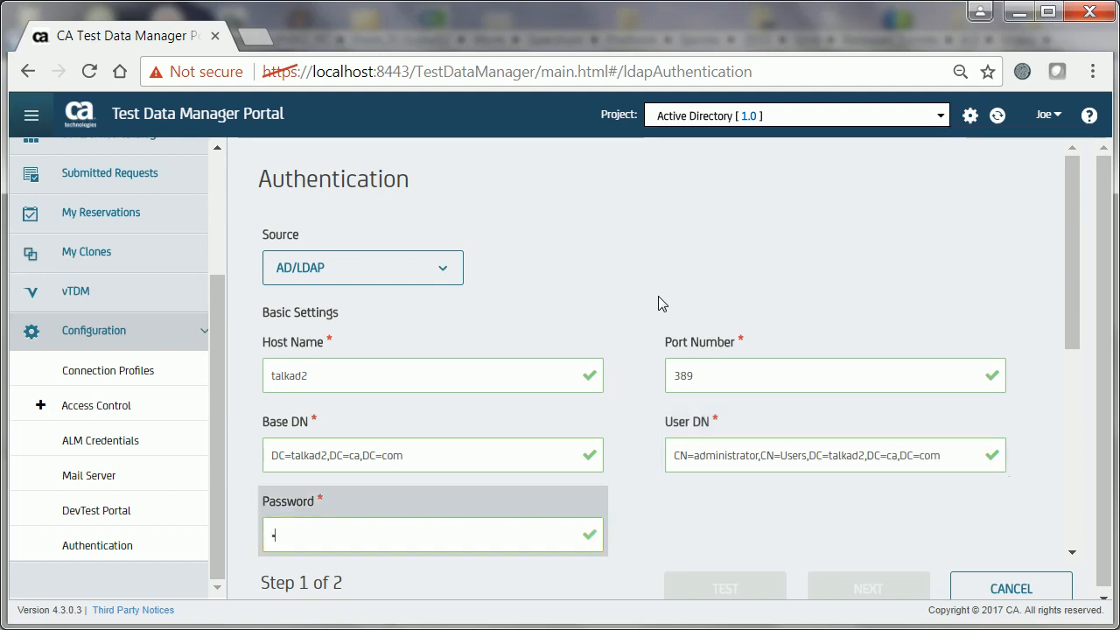
{"action": "type", "text": "••••••••"}
In the additional settings, choose FOLLOW as the referral strategy
{"action": "left_click_drag", "start_coordinate": [1065, 246], "coordinate": [1084, 458]}
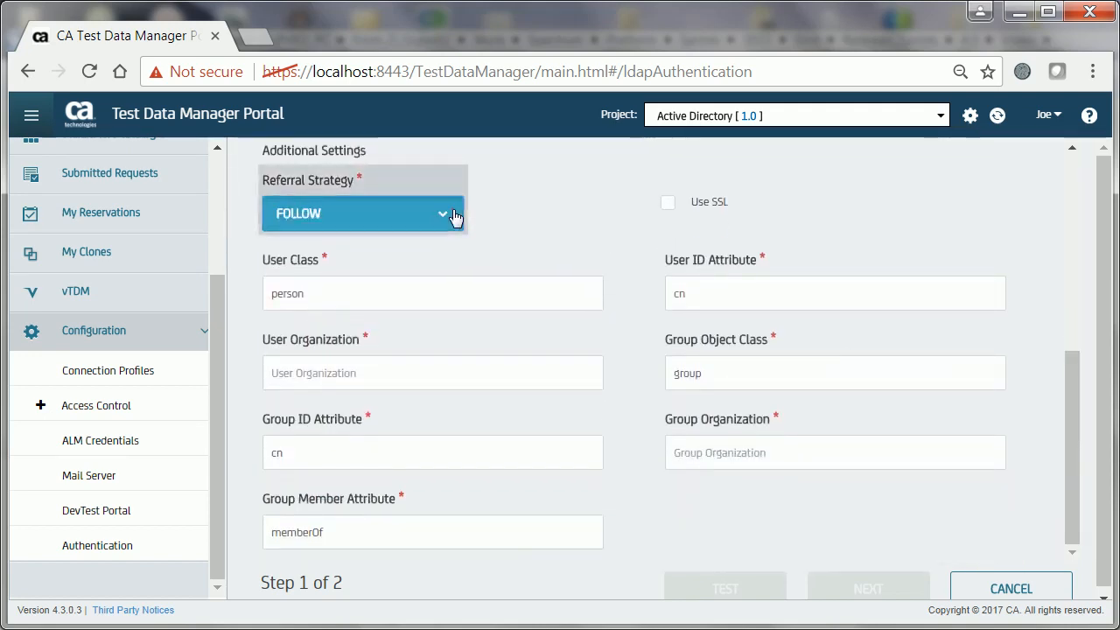
{"action": "left_click", "coordinate": [398, 217]}
{"action": "left_click", "coordinate": [361, 253]}
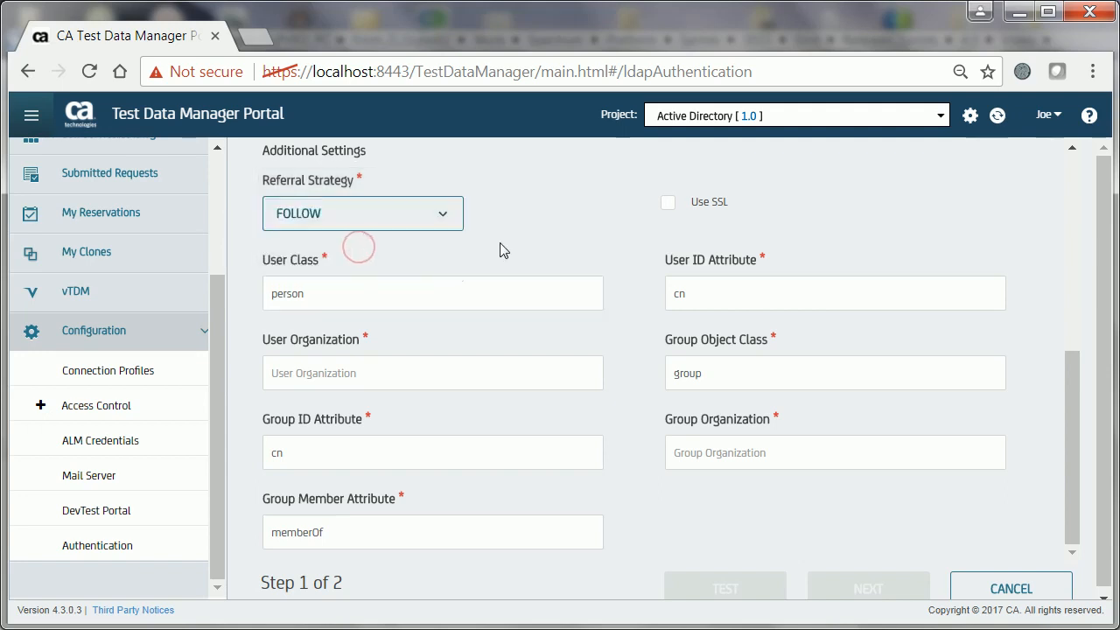
{"action": "left_click", "coordinate": [544, 242]}
Keep the default User Class and User ID Attribute, and set the User Organization to cn=Users
{"action": "left_click", "coordinate": [534, 282]}
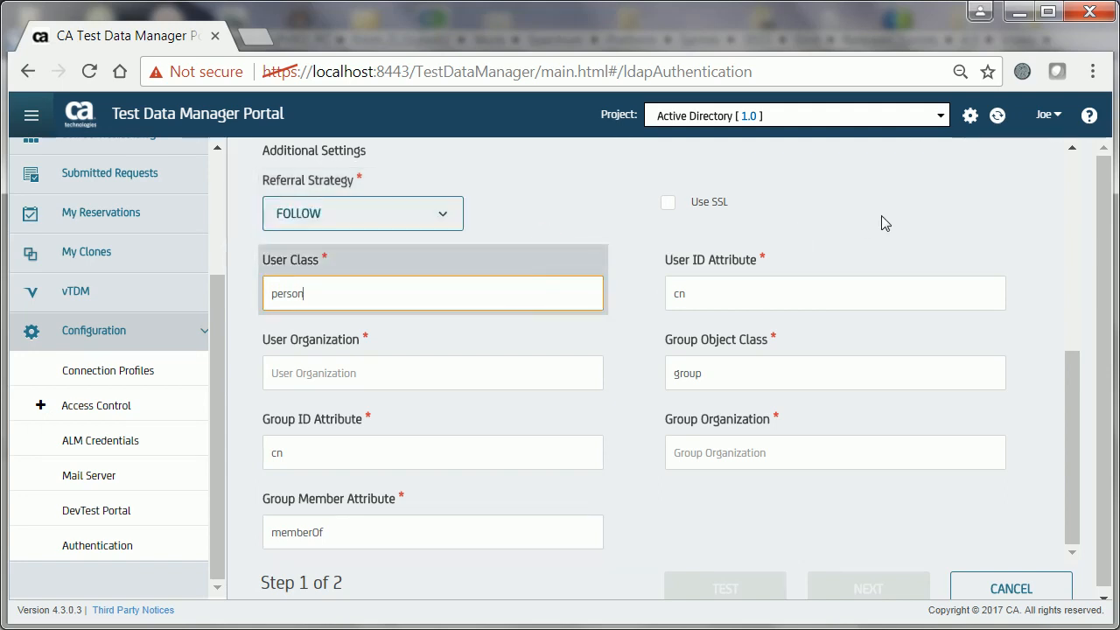
{"action": "key", "text": "Tab"}
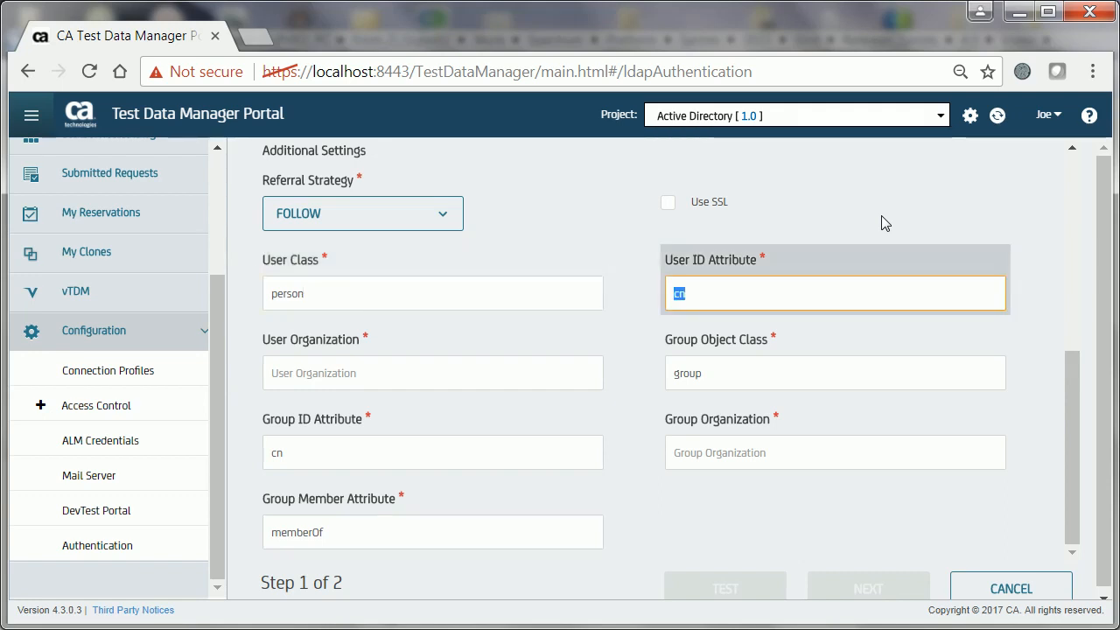
{"action": "key", "text": "Tab"}
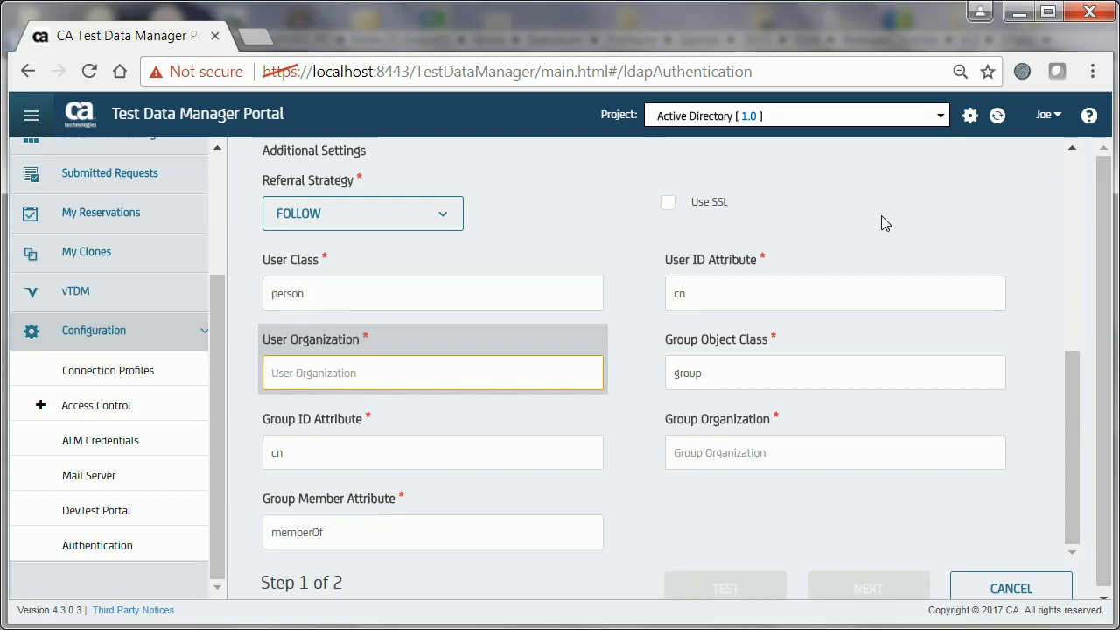
{"action": "type", "text": "cn=Users"}
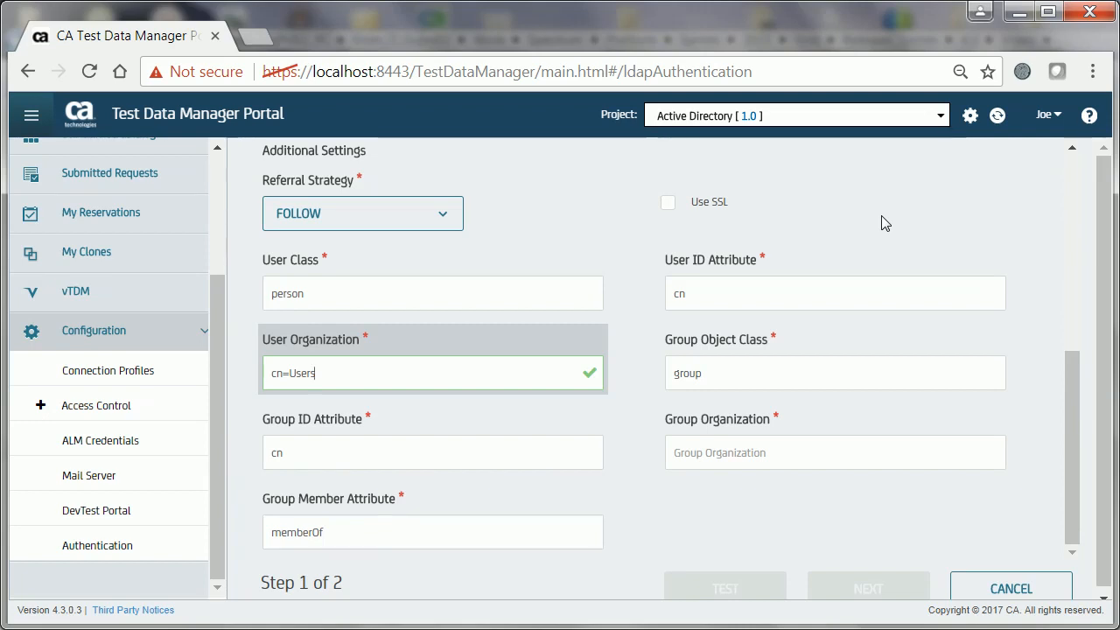
Keep the default Group Object Class and Group ID Attribute, and set the Group Organization to cn=Users
{"action": "key", "text": "Tab"}
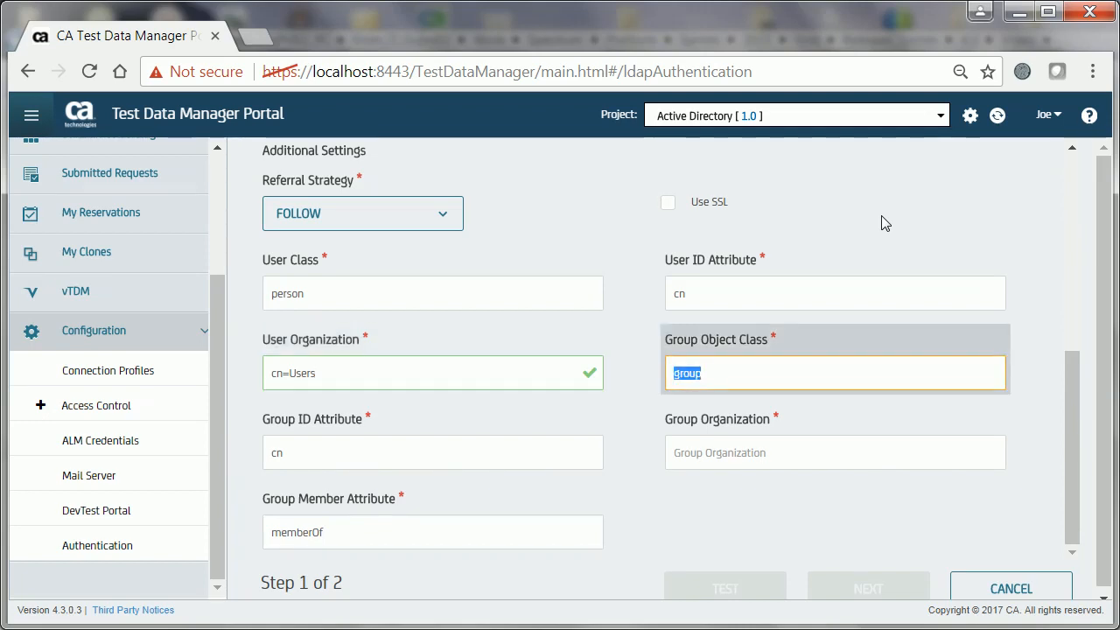
{"action": "key", "text": "Tab"}
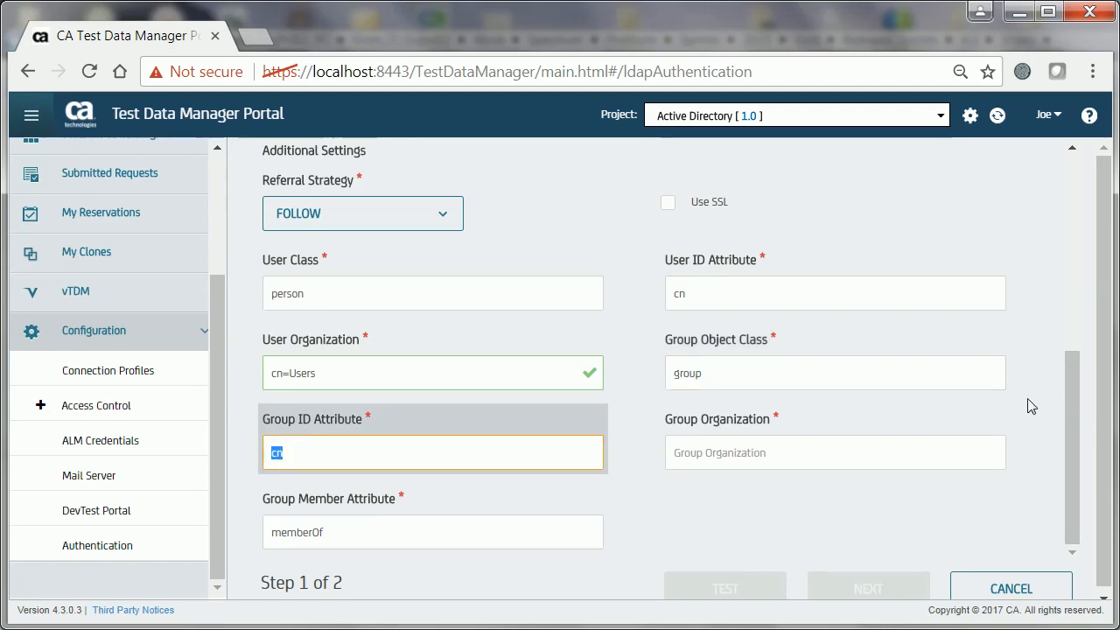
{"action": "key", "text": "Tab"}
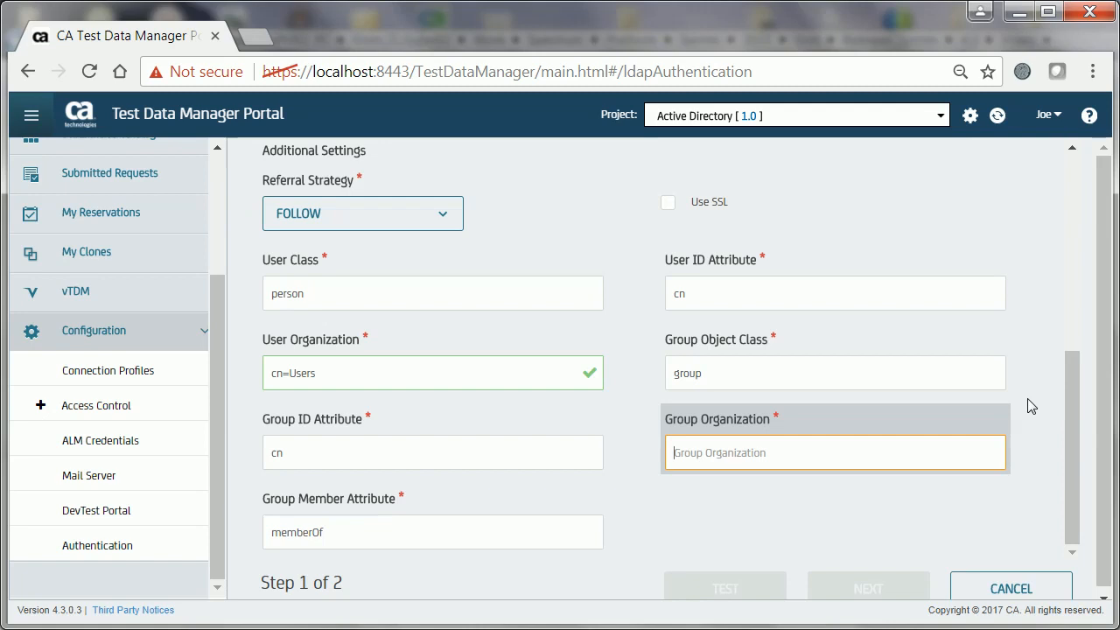
{"action": "type", "text": "cn"}
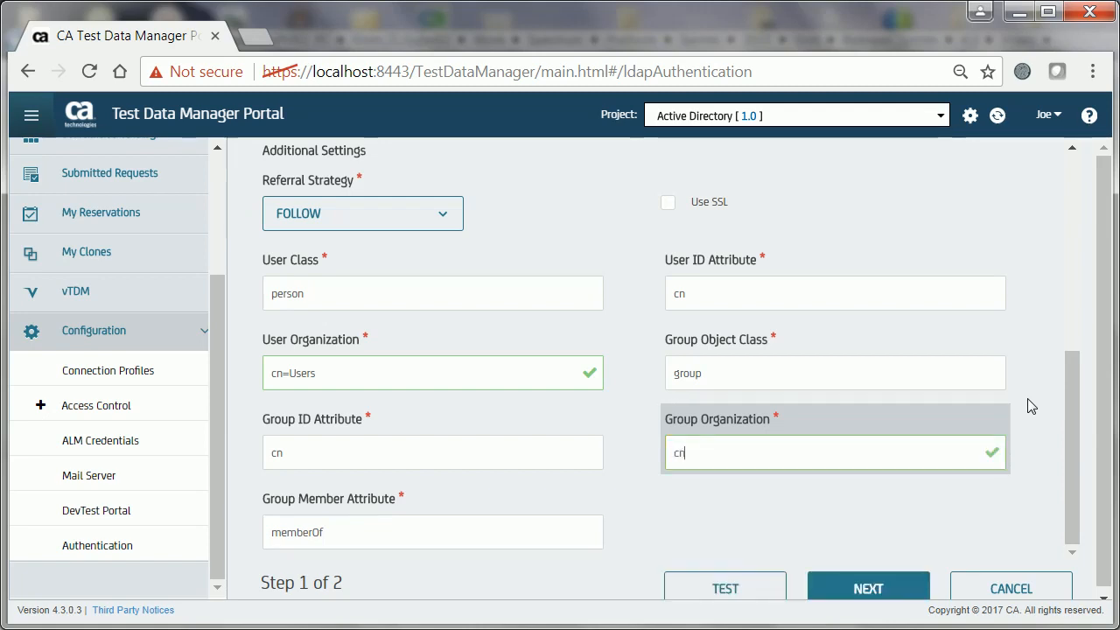
{"action": "type", "text": "=Users"}
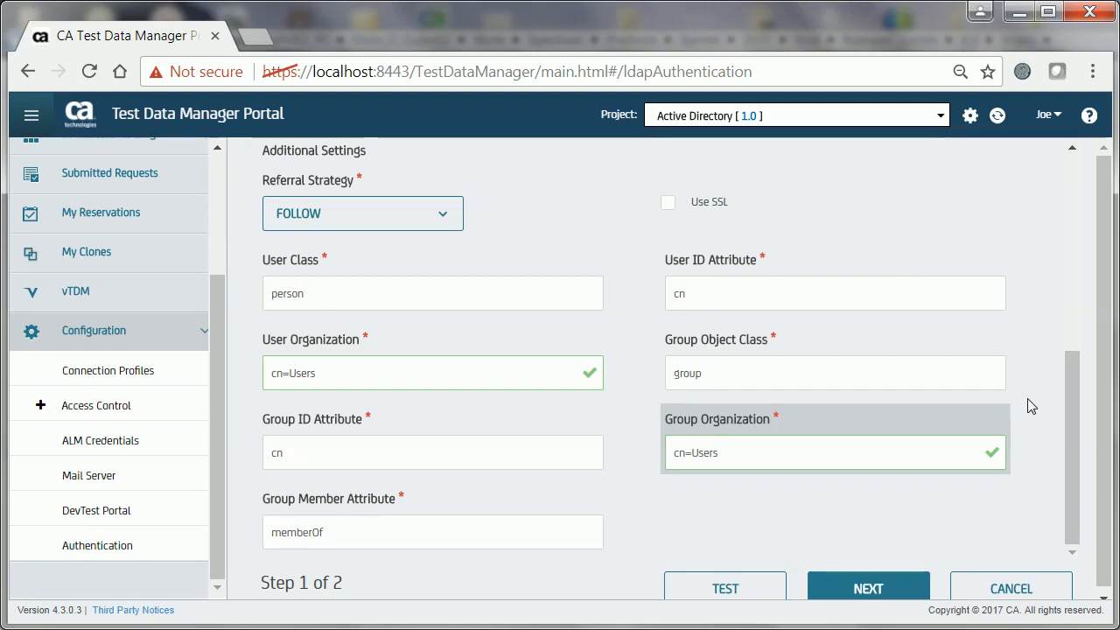
Set the Group Member Attribute to member
{"action": "key", "text": "Tab"}
{"action": "type", "text": "mem"}
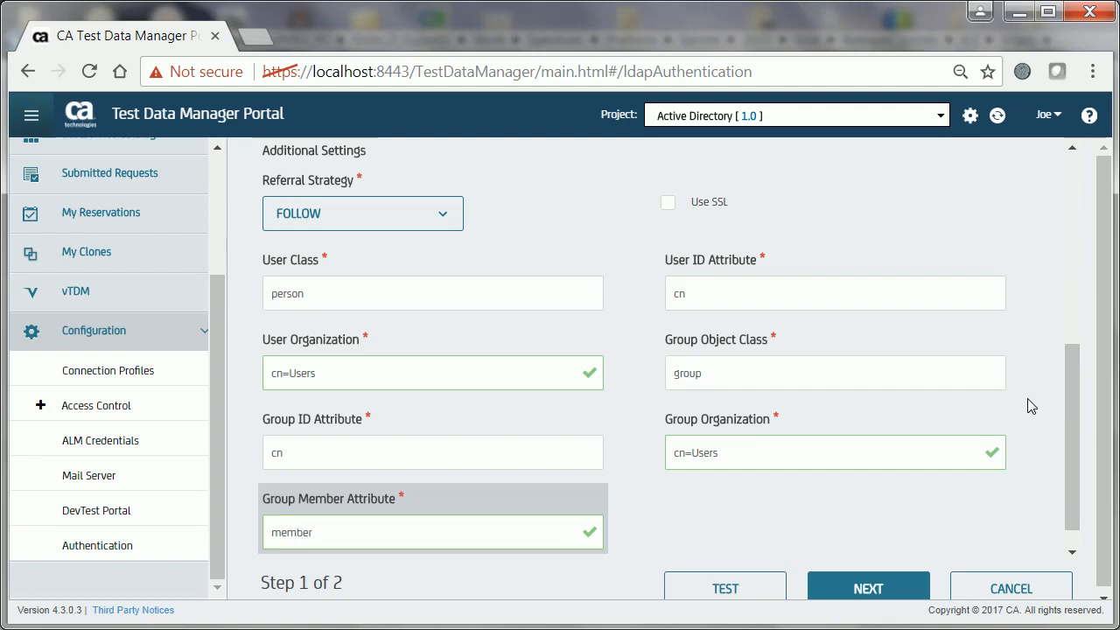
{"action": "key", "text": "Tab"}
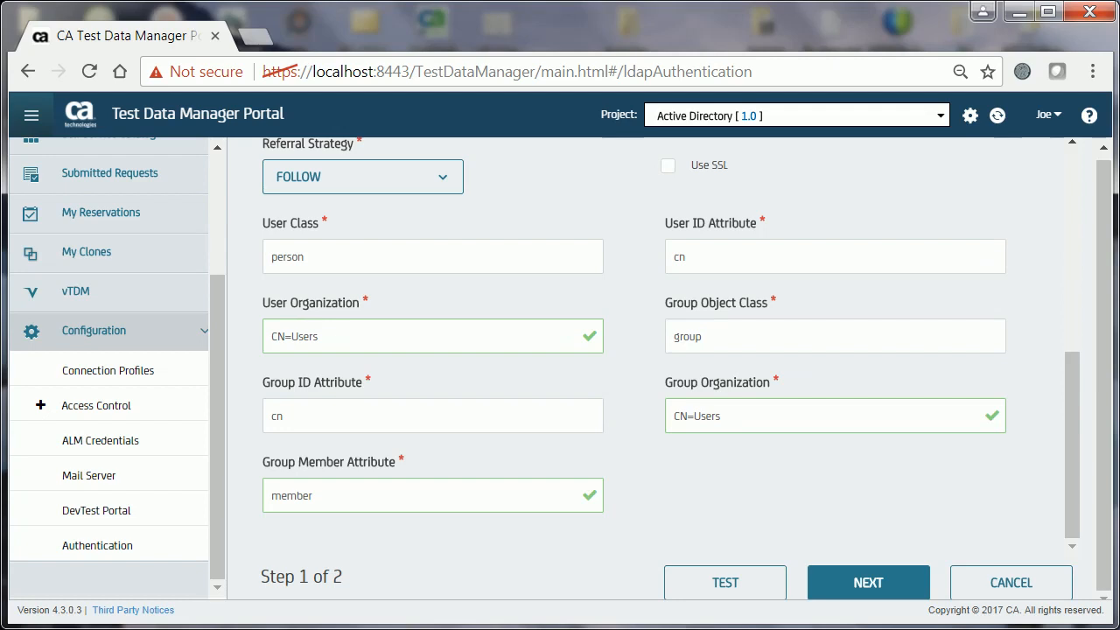
Test the AD/LDAP settings, dismiss the result, and proceed to the Default Group Configuration
{"action": "left_click", "coordinate": [729, 580]}
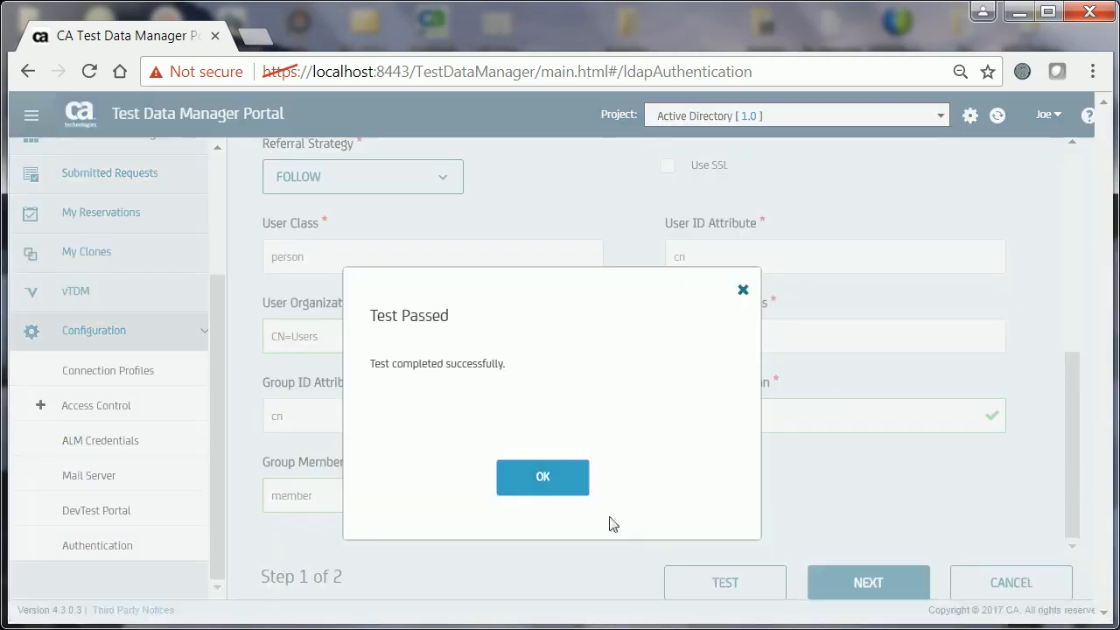
{"action": "left_click", "coordinate": [569, 488]}
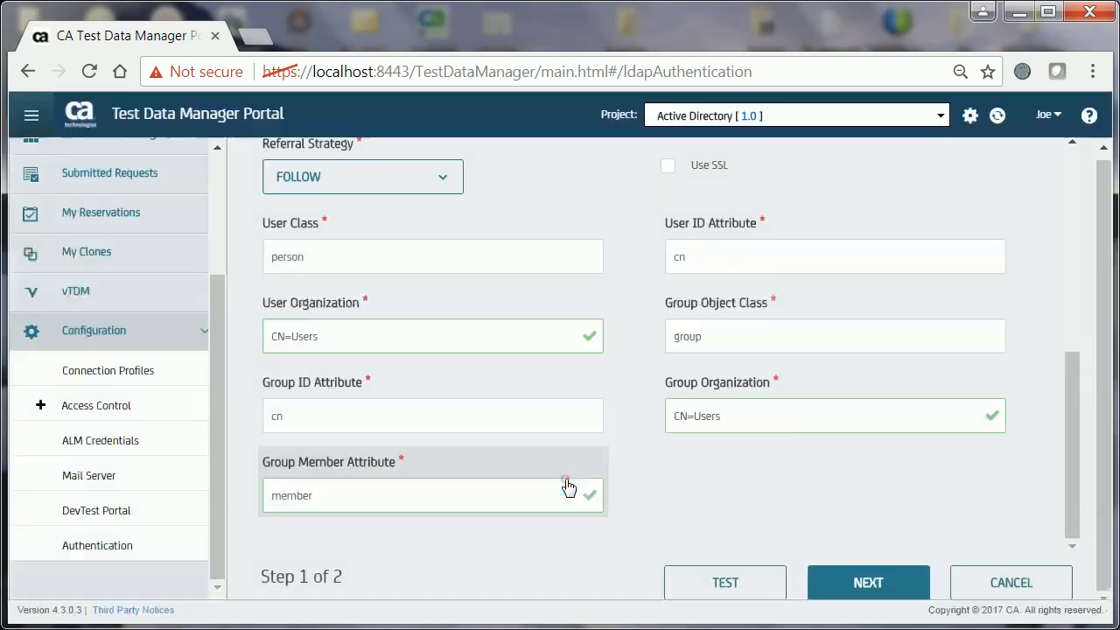
{"action": "left_click", "coordinate": [837, 583]}
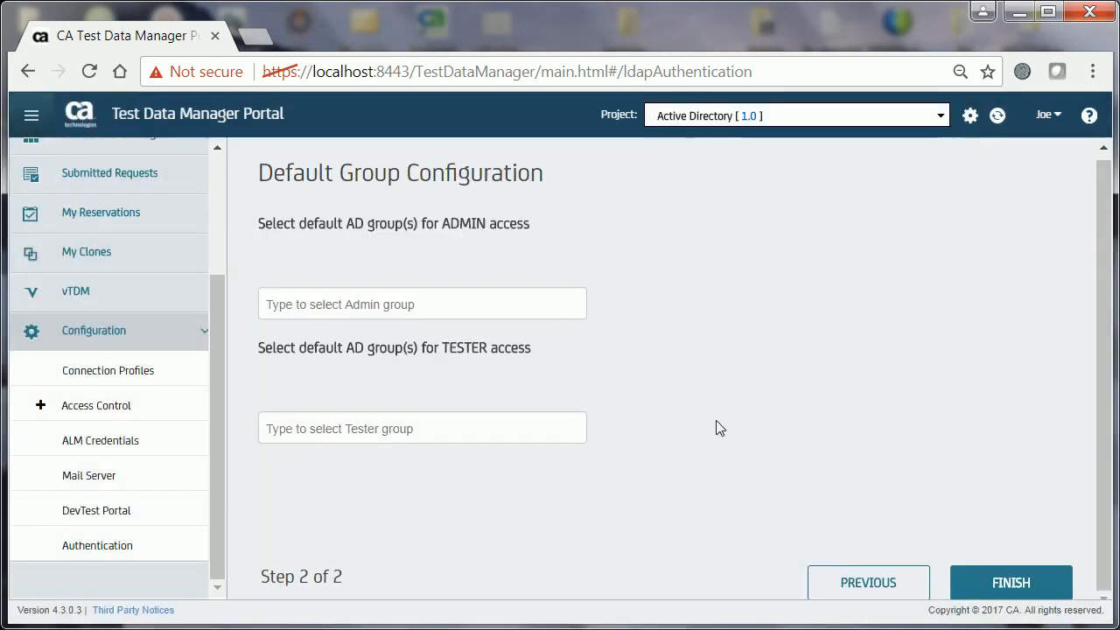
Select GRP1_AD2 as the default AD group for ADMIN access
{"action": "left_click", "coordinate": [481, 300]}
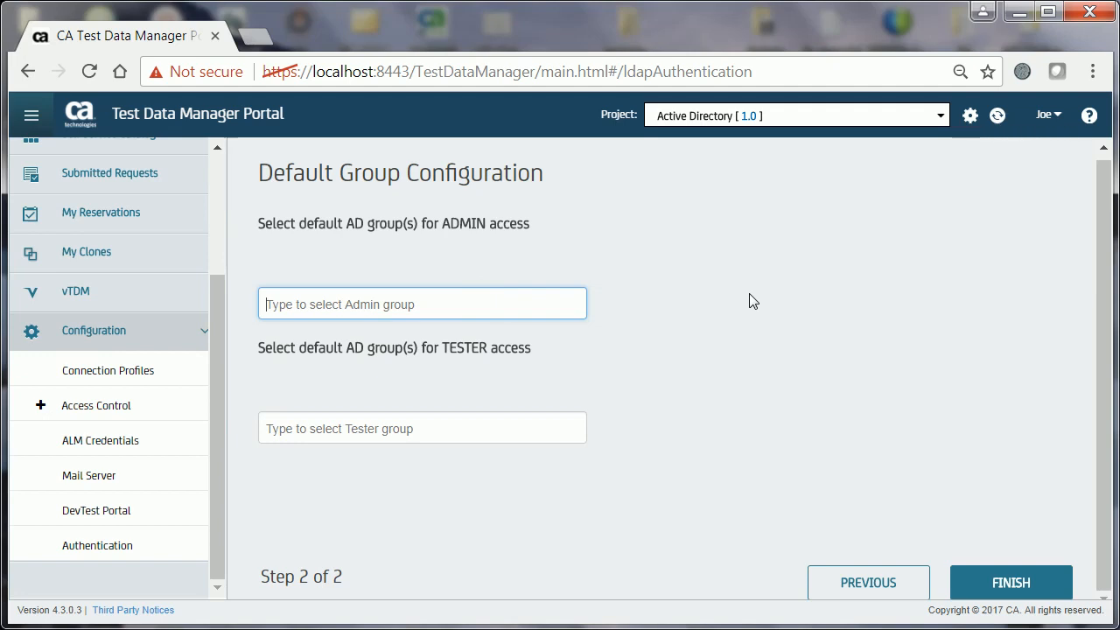
{"action": "type", "text": "GRP1"}
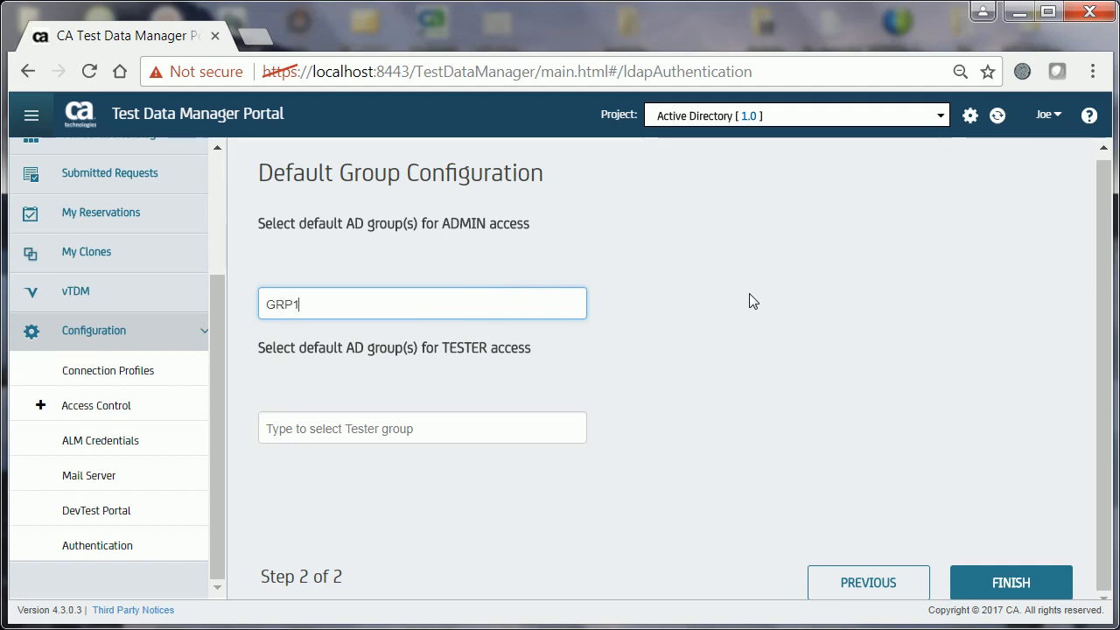
{"action": "type", "text": "_"}
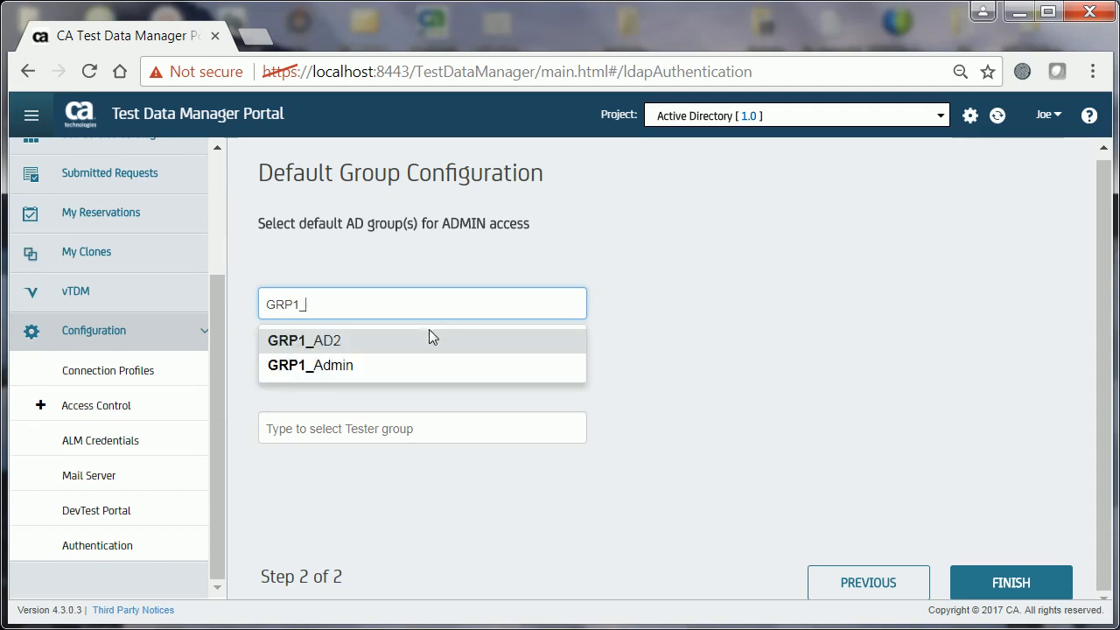
{"action": "left_click", "coordinate": [346, 343]}
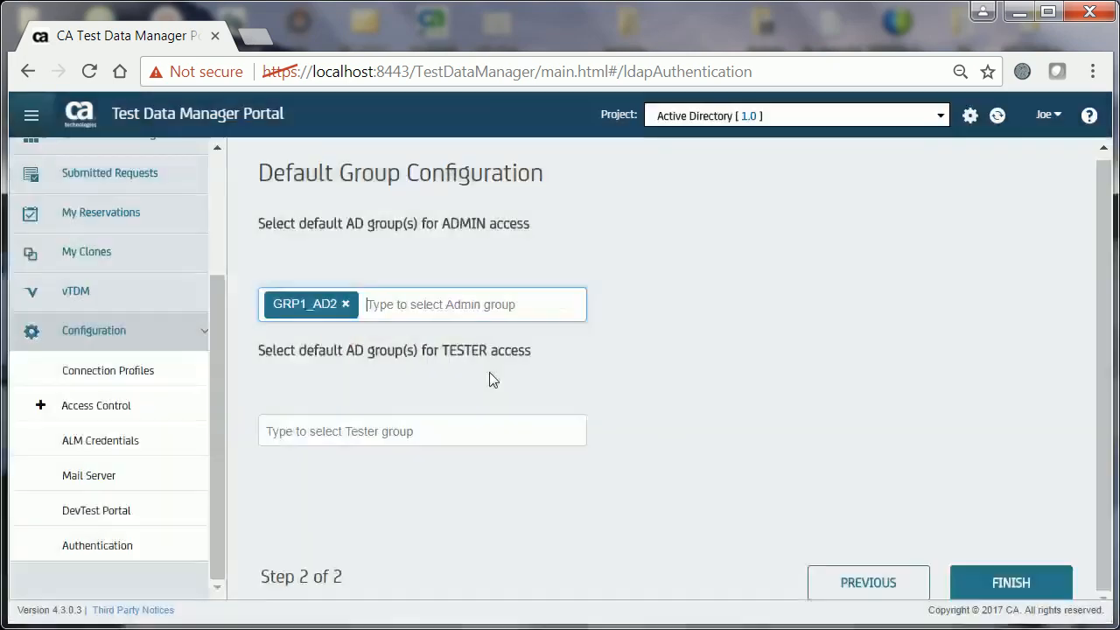
Select GRP2_AD2 as the default AD group for TESTER access, finish the authentication configuration, and dismiss the confirmation
{"action": "left_click", "coordinate": [450, 429]}
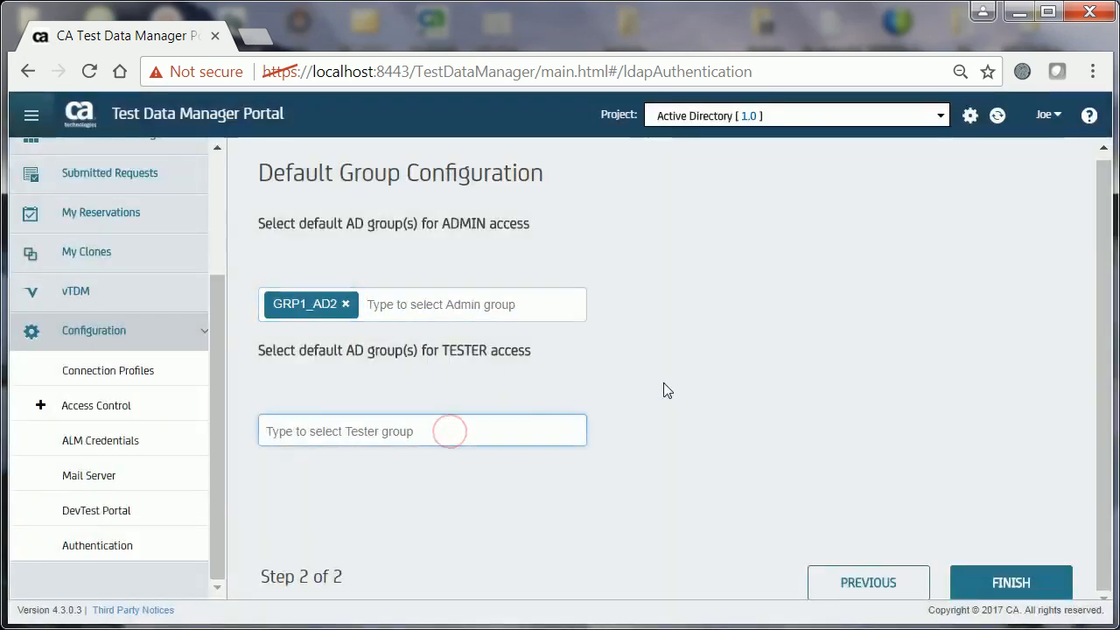
{"action": "type", "text": "GRP2_AD2"}
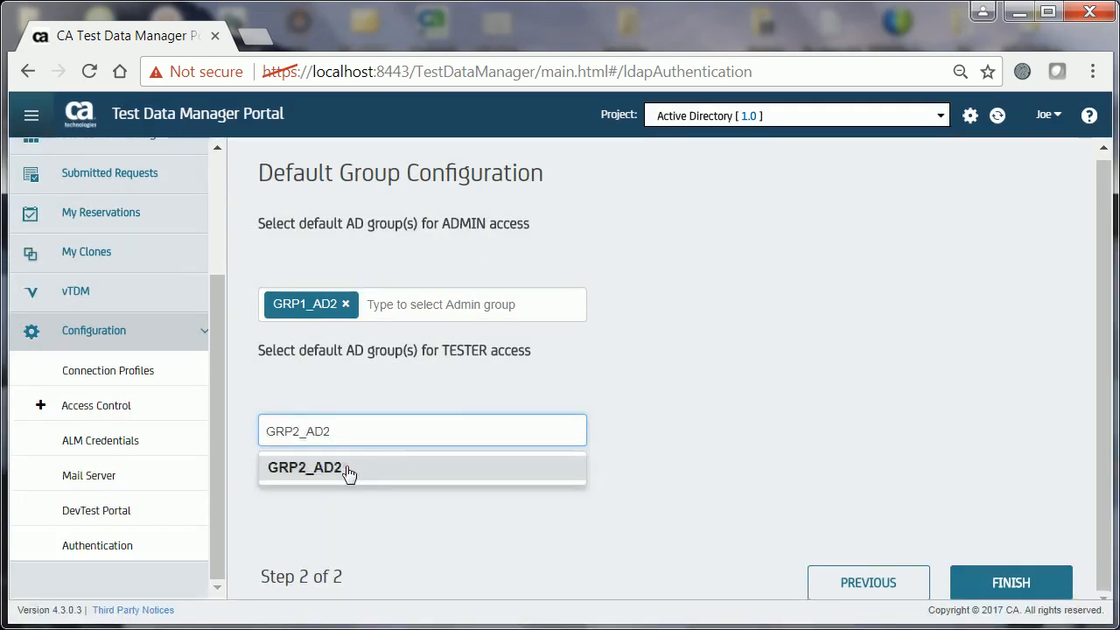
{"action": "left_click", "coordinate": [347, 471]}
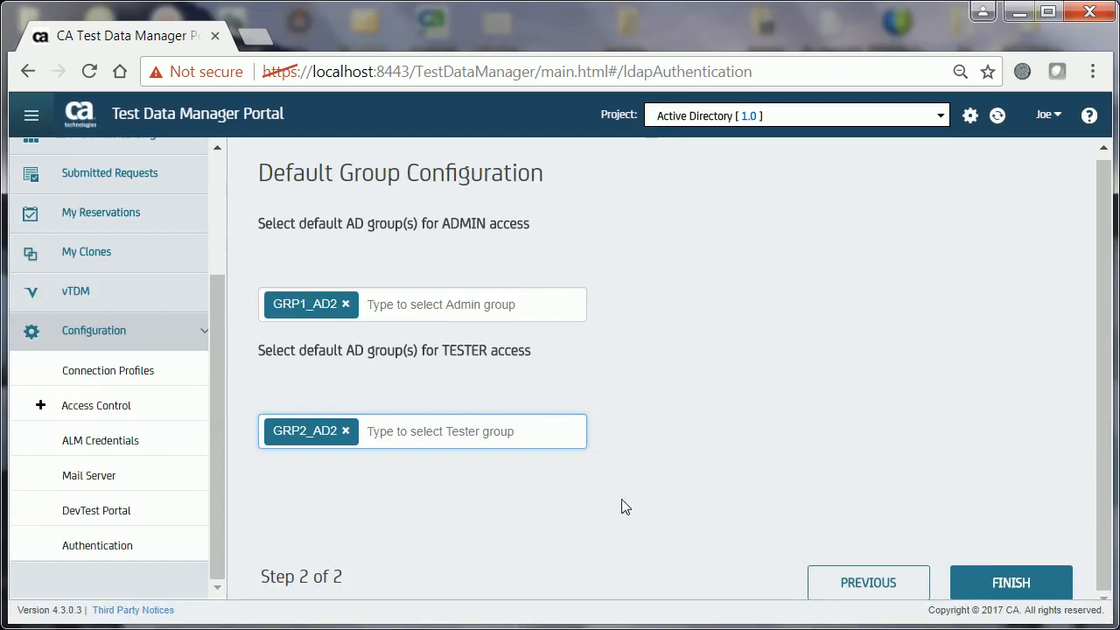
{"action": "left_click", "coordinate": [994, 583]}
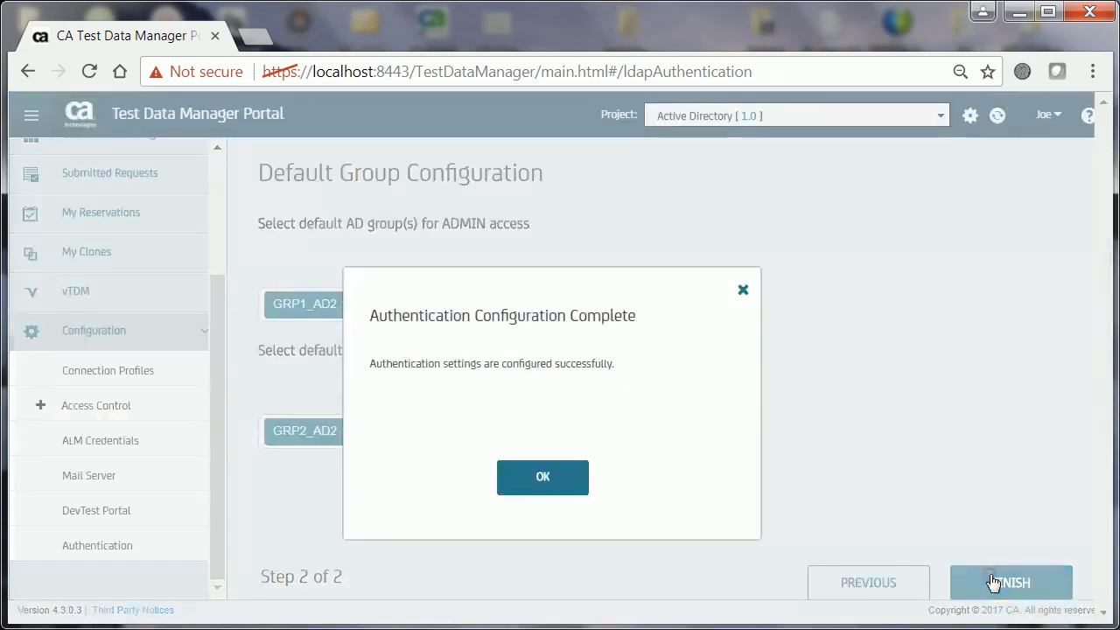
{"action": "left_click", "coordinate": [555, 478]}
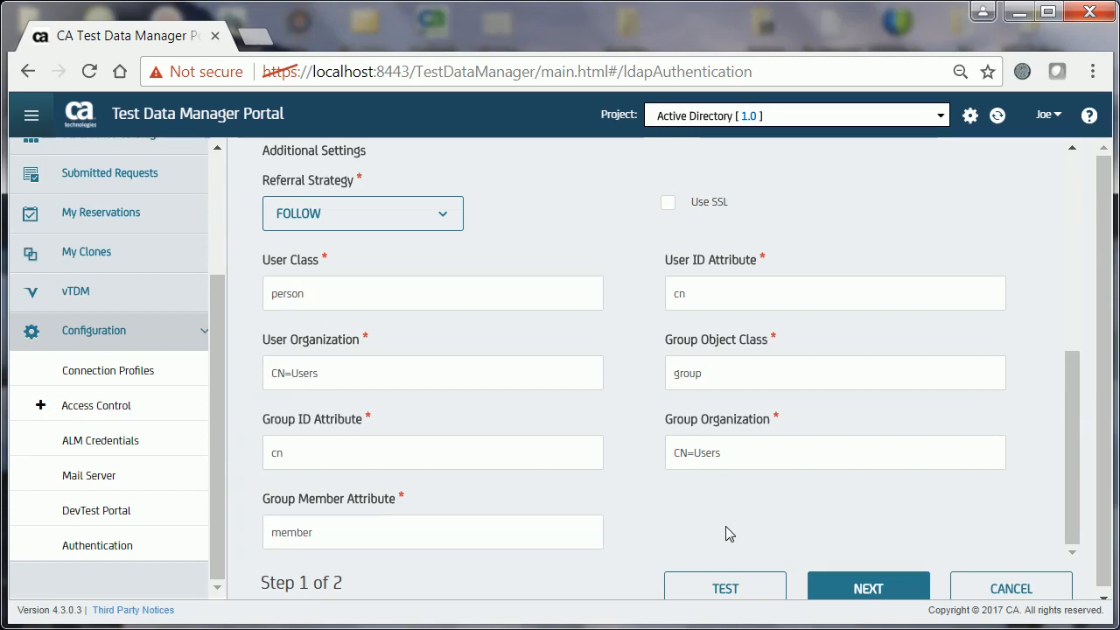
Create a new project named Orders with the description "This is Orders project."
{"action": "left_click", "coordinate": [970, 116]}
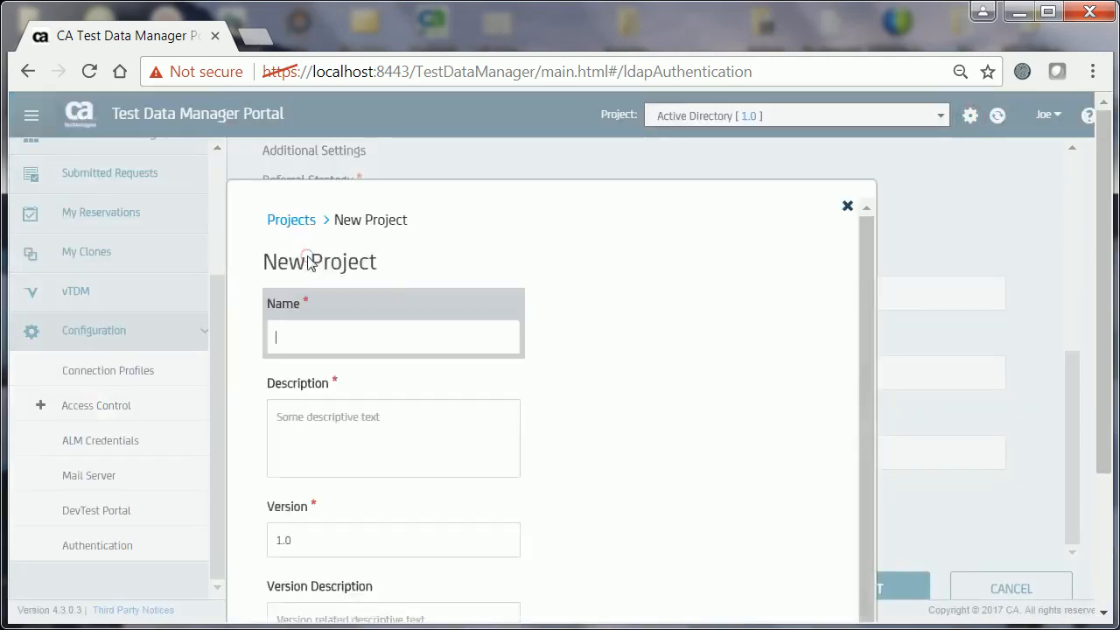
{"action": "type", "text": "O"}
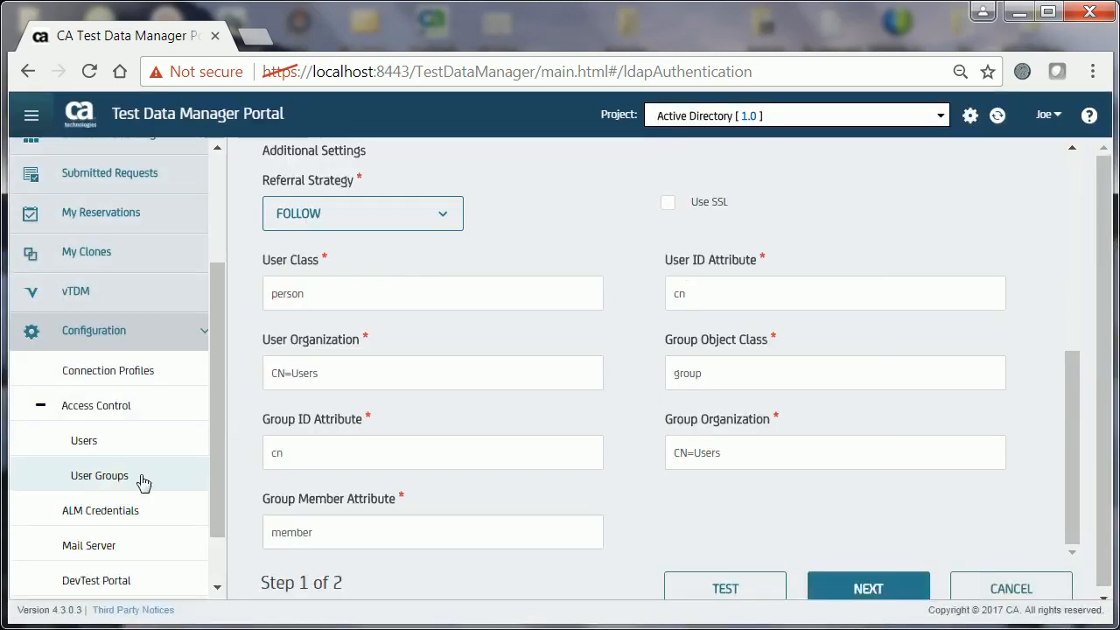
Create a user group named Orders for the Orders project
{"action": "left_click", "coordinate": [140, 478]}
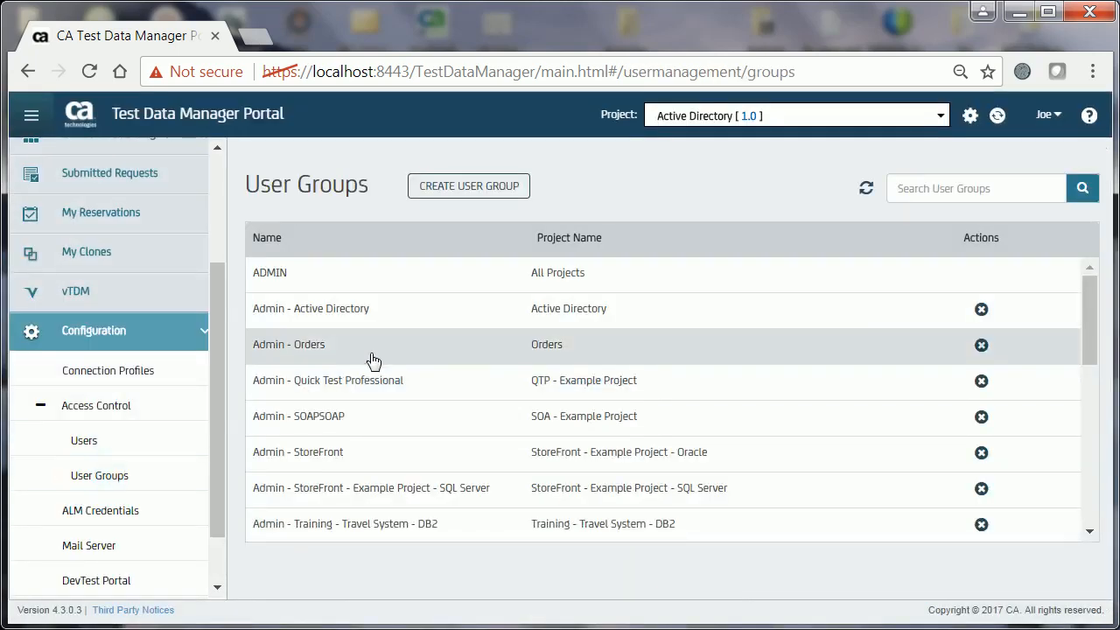
{"action": "left_click", "coordinate": [469, 185]}
{"action": "type", "text": "Si"}
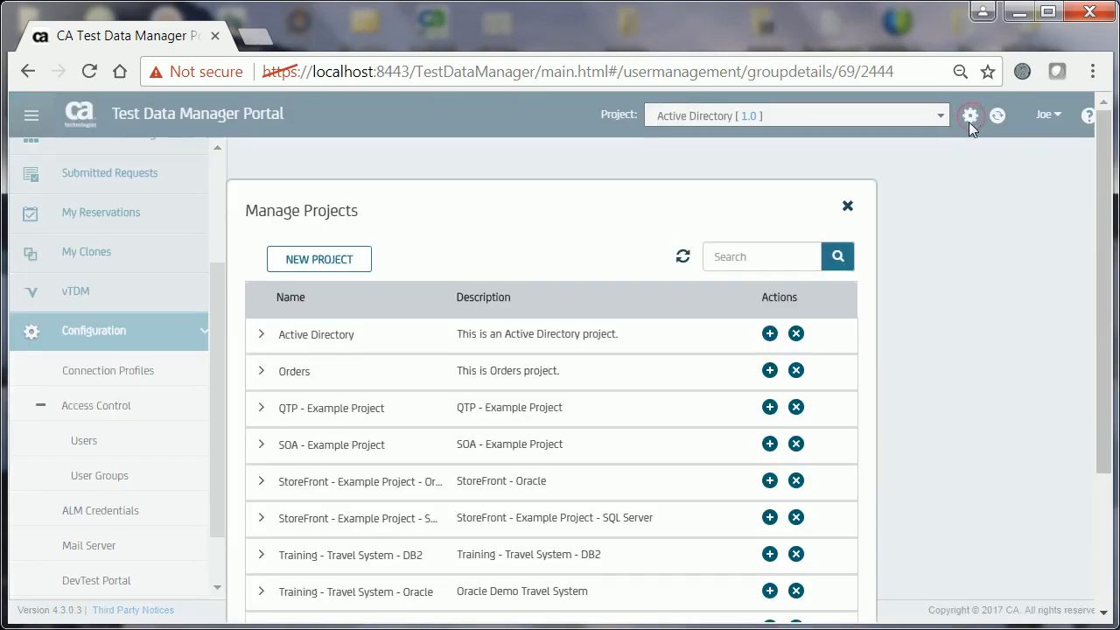
In the Orders project's user groups, assign the AD/LDAP group GRP3_AD2 to the Orders group, and close the project manager
{"action": "left_click", "coordinate": [610, 382]}
{"action": "left_click", "coordinate": [373, 501]}
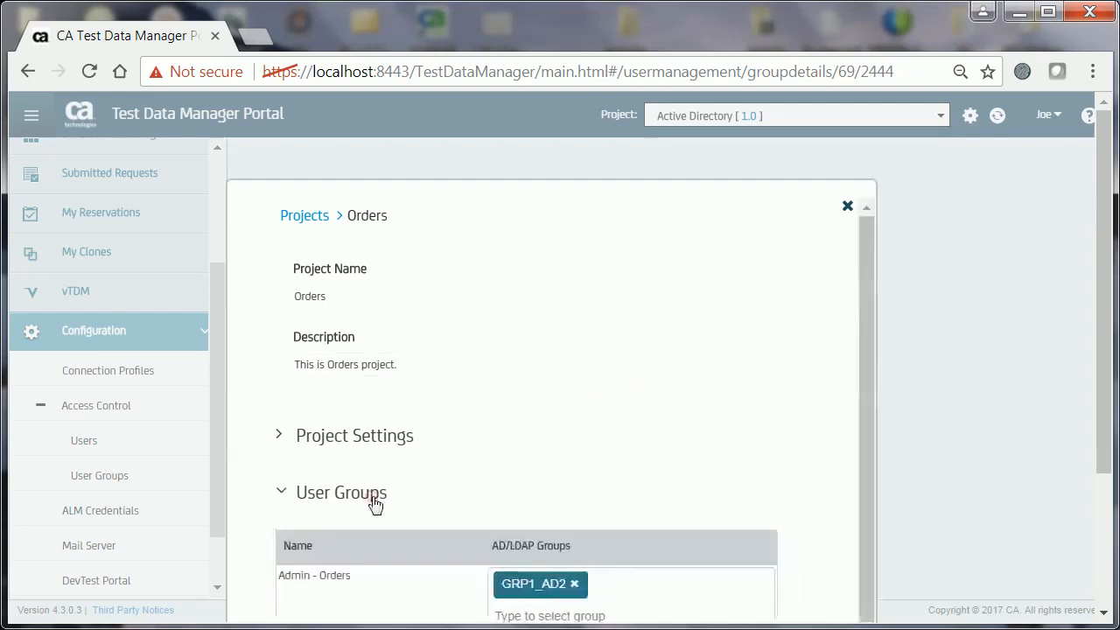
{"action": "left_click_drag", "start_coordinate": [1098, 378], "coordinate": [1098, 497]}
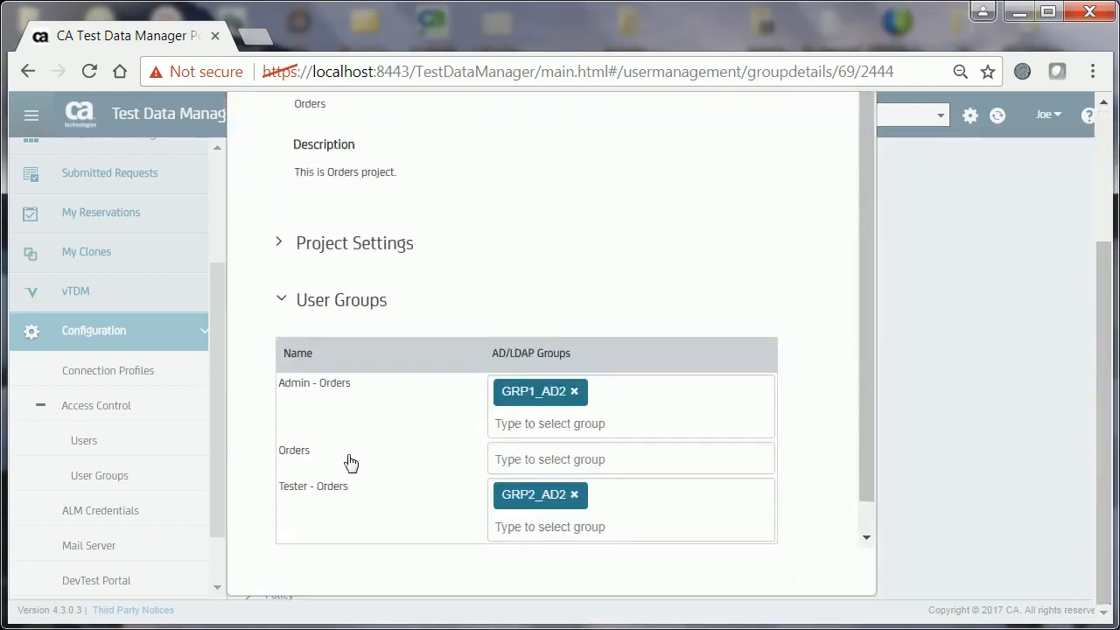
{"action": "left_click", "coordinate": [543, 462]}
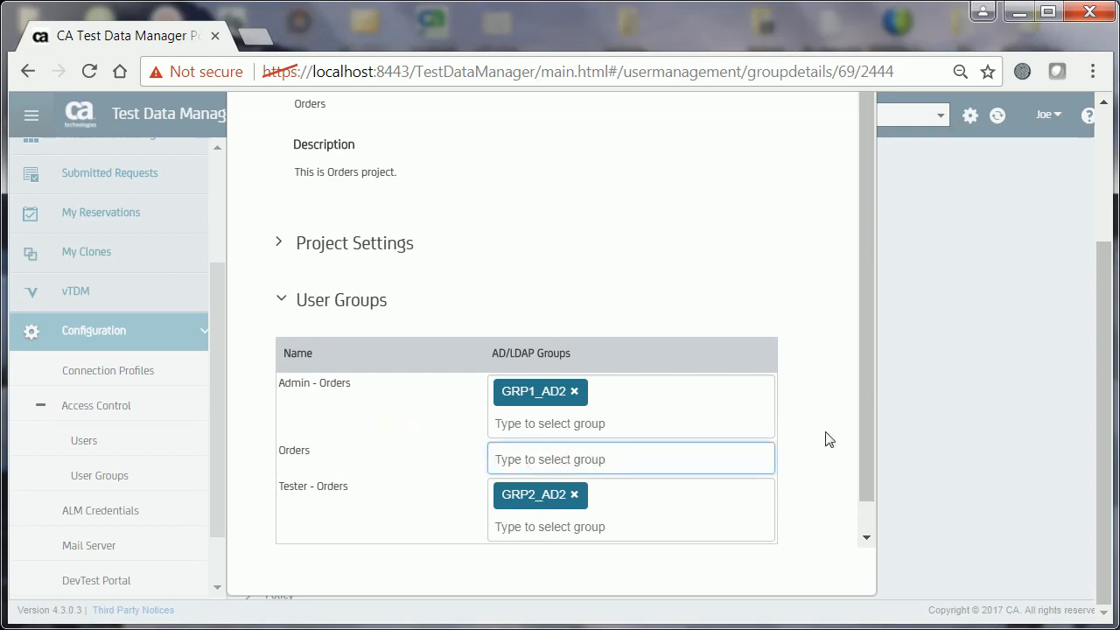
{"action": "left_click", "coordinate": [519, 460]}
{"action": "type", "text": "GRP3_"}
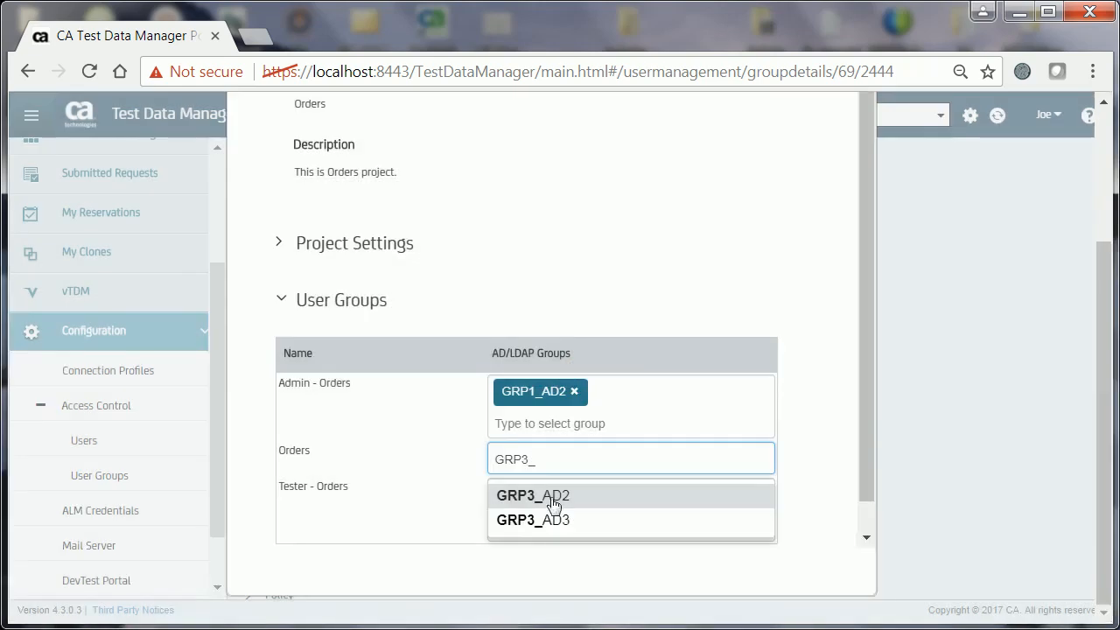
{"action": "left_click", "coordinate": [552, 496]}
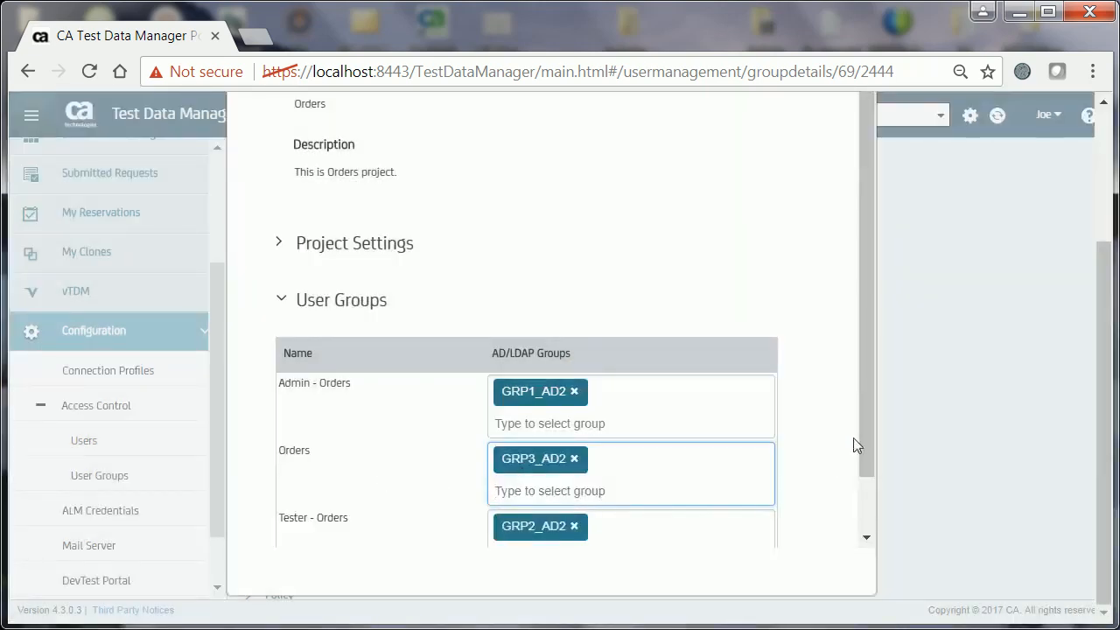
{"action": "left_click_drag", "start_coordinate": [865, 445], "coordinate": [857, 580]}
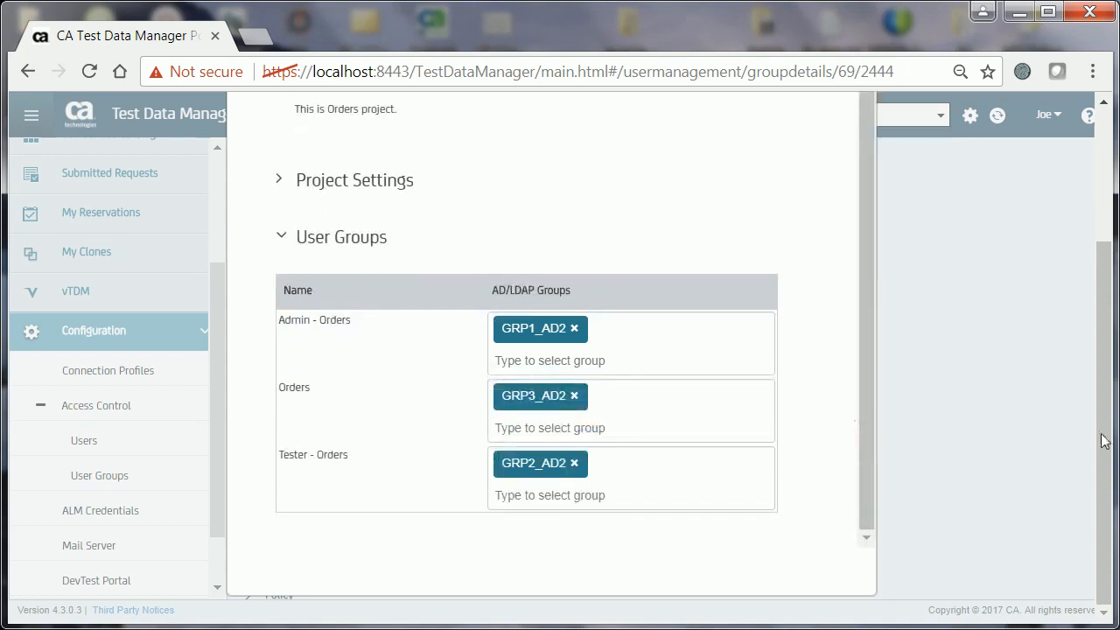
{"action": "left_click_drag", "start_coordinate": [1104, 441], "coordinate": [1081, 234]}
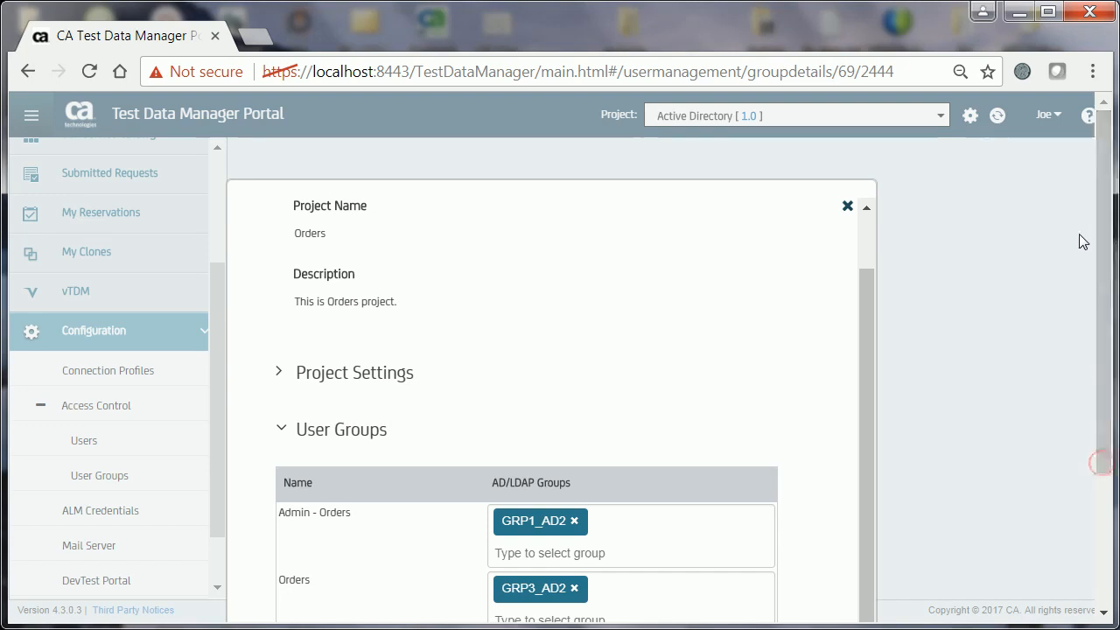
{"action": "left_click", "coordinate": [847, 207]}
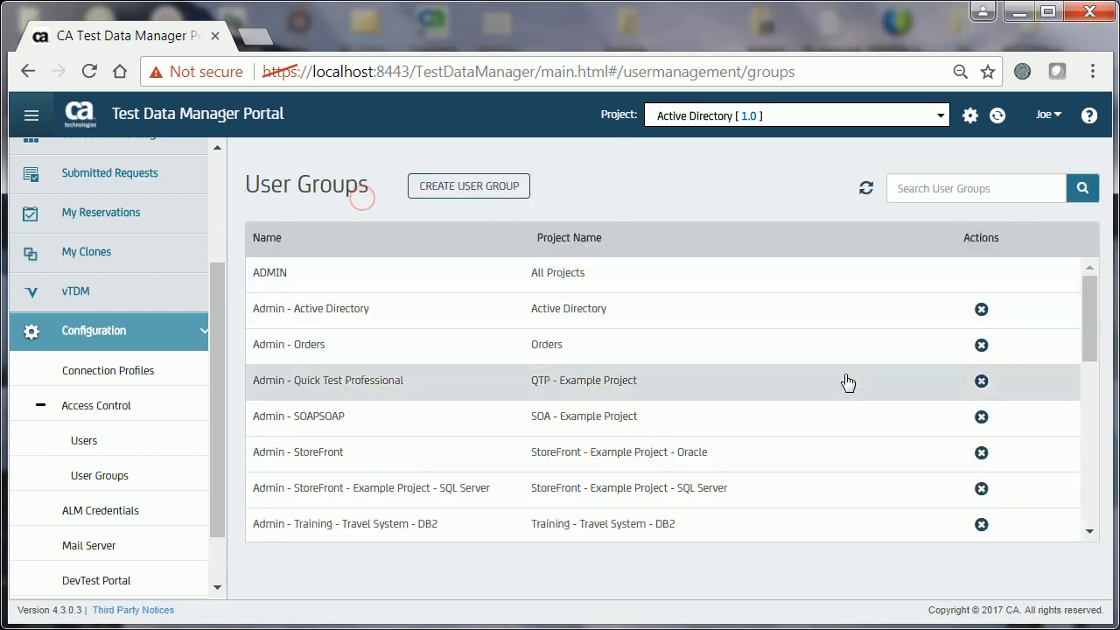
Open the Tester - Orders user group and display its users
{"action": "left_click_drag", "start_coordinate": [1089, 326], "coordinate": [1108, 501]}
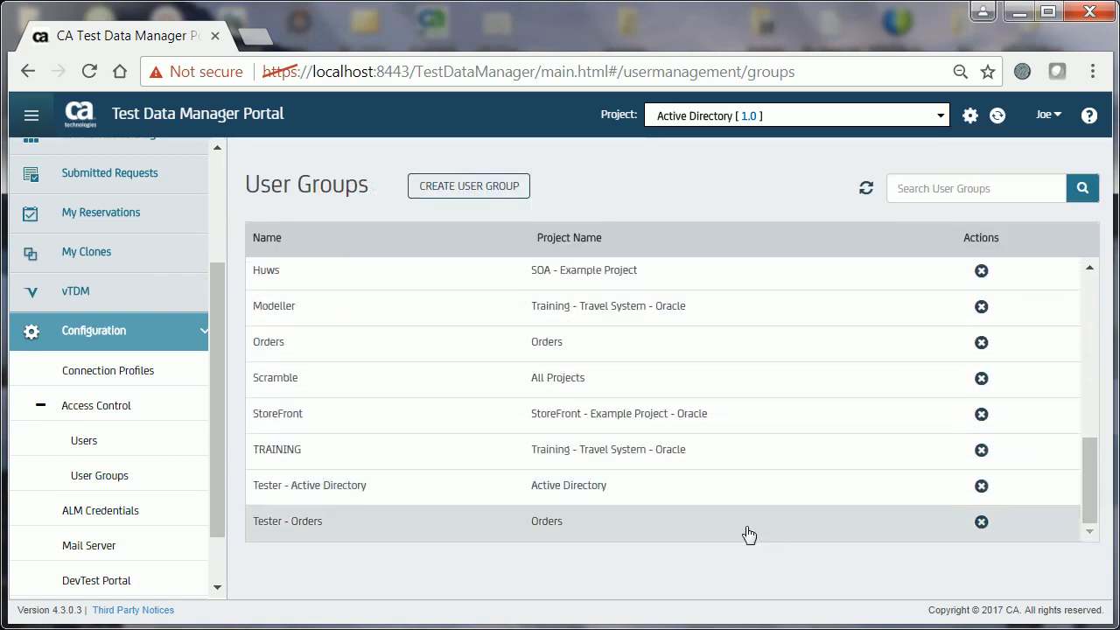
{"action": "left_click", "coordinate": [695, 533]}
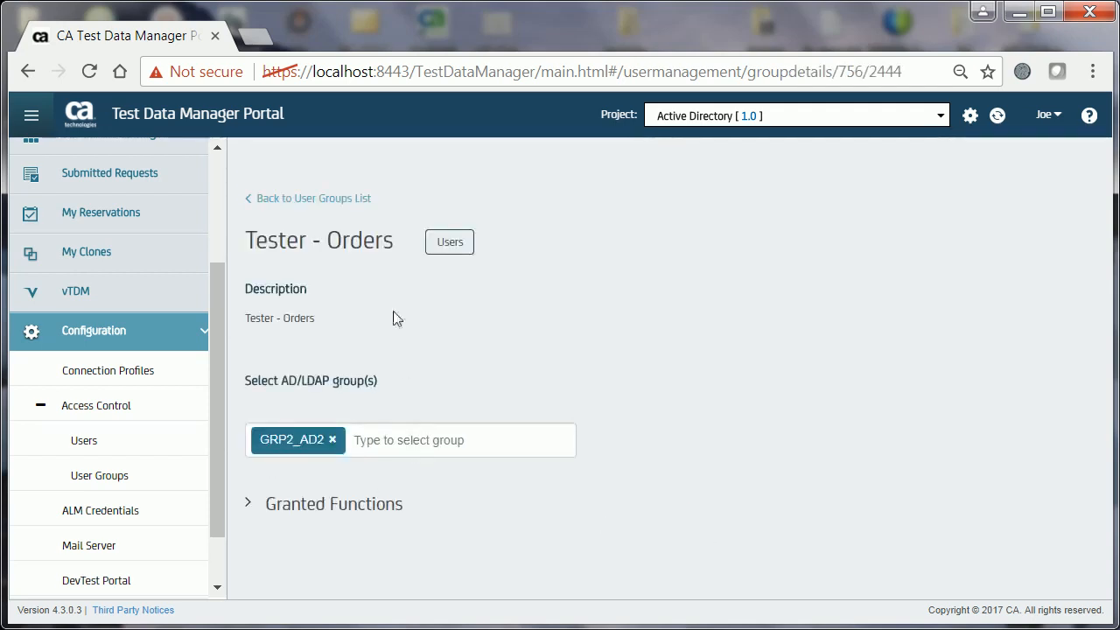
{"action": "left_click", "coordinate": [452, 249]}
Find an AD/LDAP user by first name, add that user to the Tester - Orders group, and open the Users list
{"action": "left_click", "coordinate": [749, 254]}
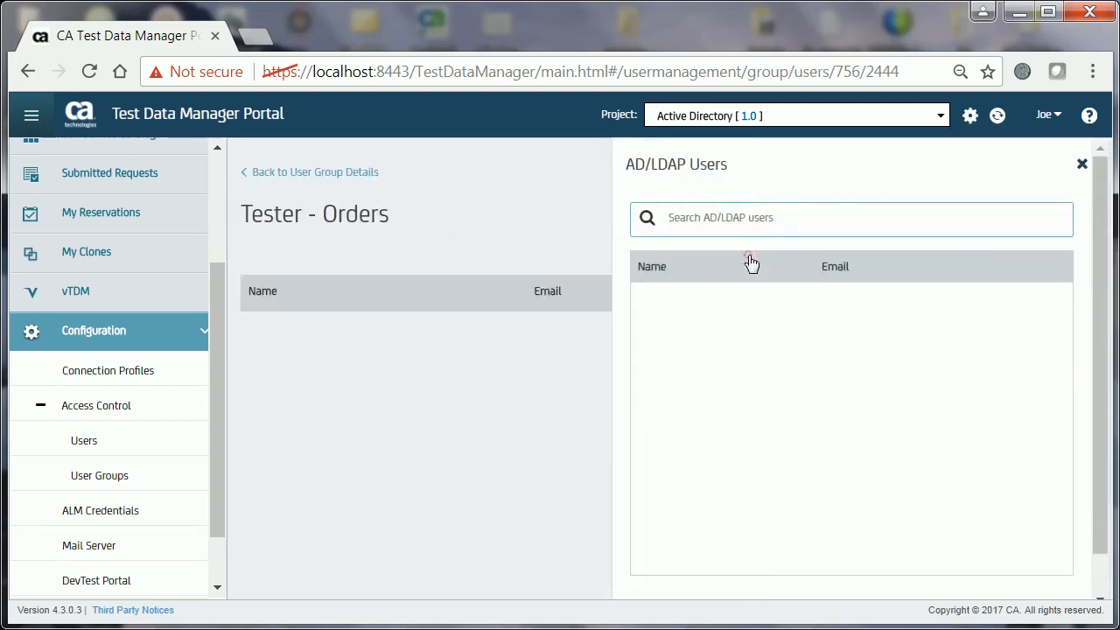
{"action": "left_click", "coordinate": [732, 218]}
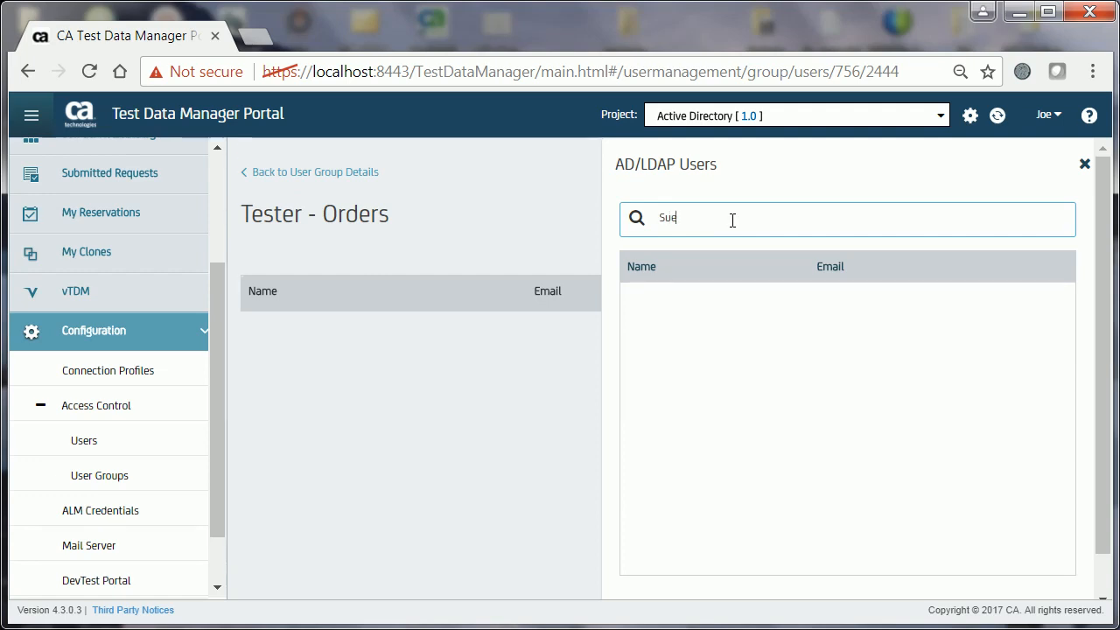
{"action": "left_click", "coordinate": [737, 306]}
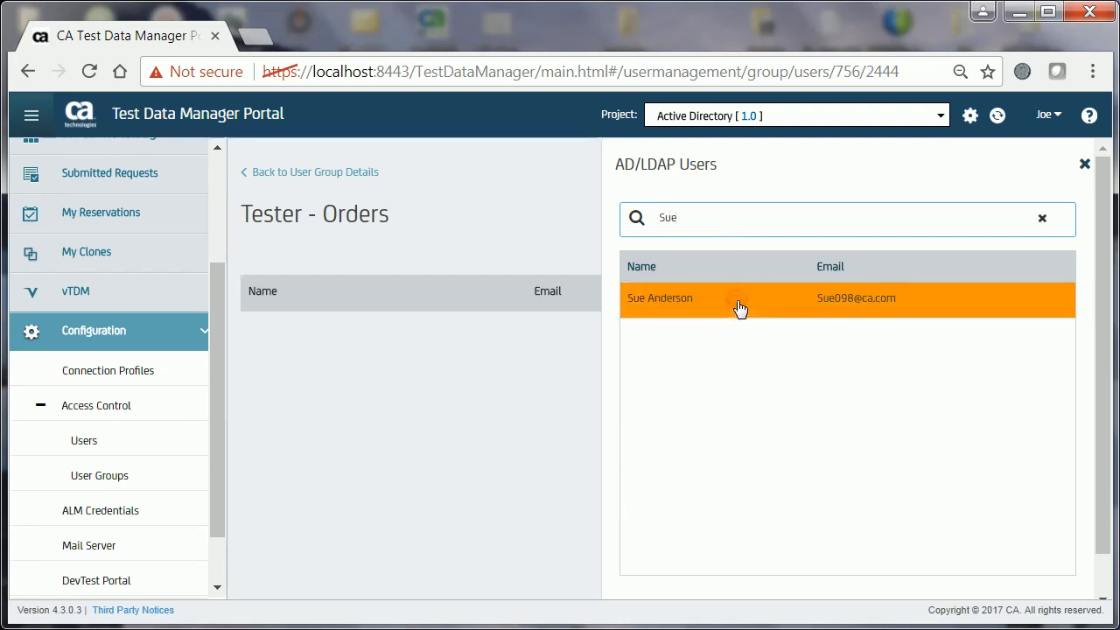
{"action": "scroll", "coordinate": [1100, 359], "scroll_direction": "down", "scroll_amount": 2}
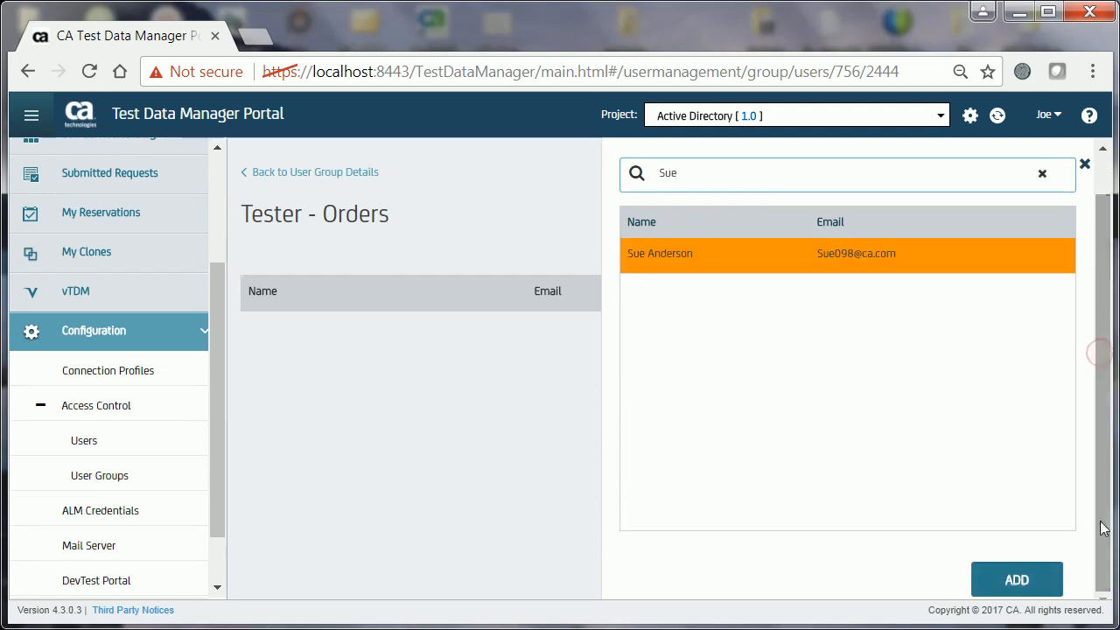
{"action": "left_click", "coordinate": [1013, 585]}
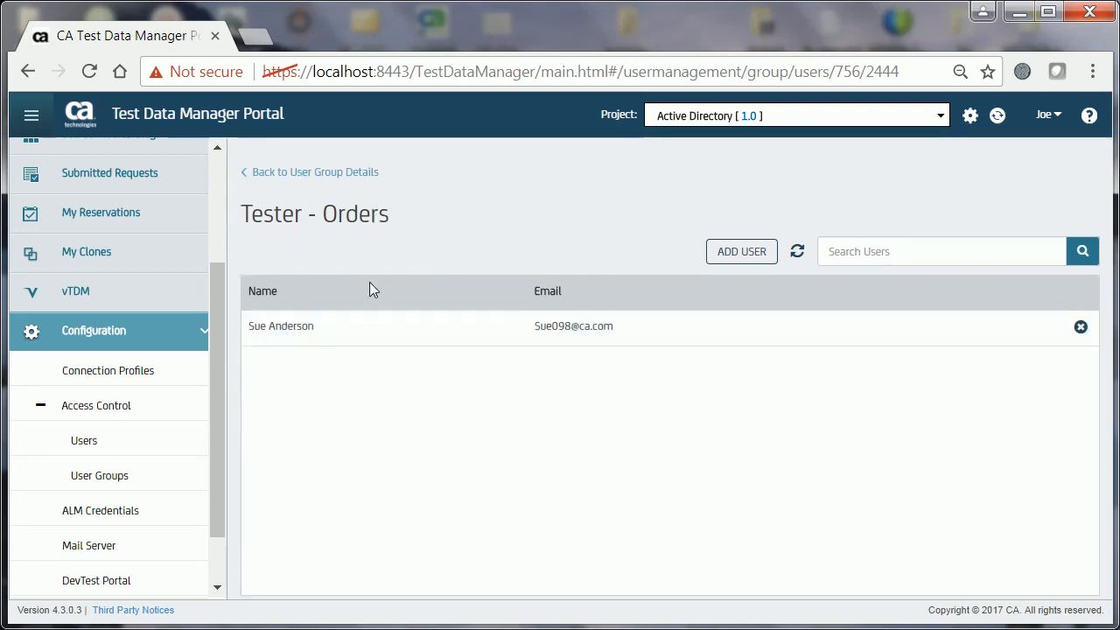
{"action": "left_click", "coordinate": [161, 444]}
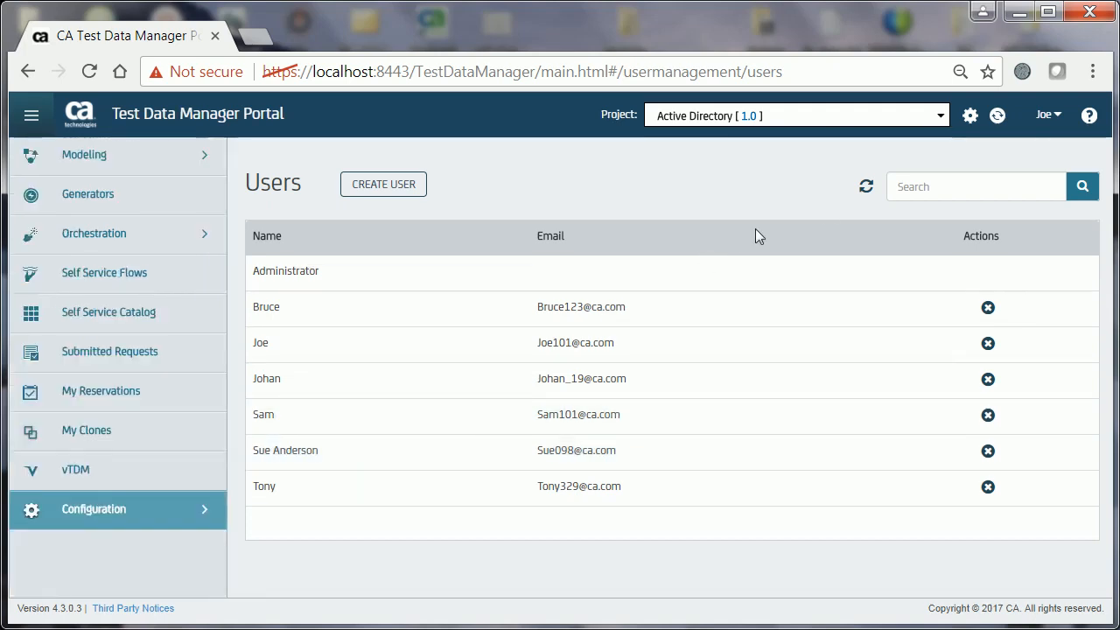
Start a new project named PO_Project with the description "This is purchase order project."
{"action": "left_click", "coordinate": [969, 118]}
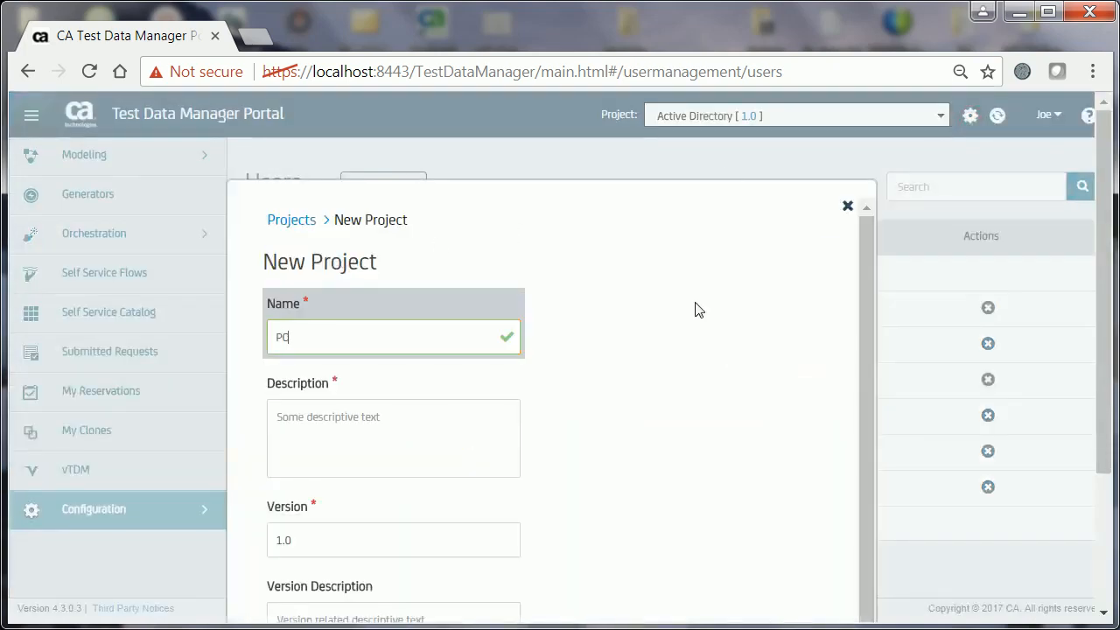
{"action": "type", "text": "_Project"}
{"action": "key", "text": "Tab"}
{"action": "type", "text": "This is purchase order"}
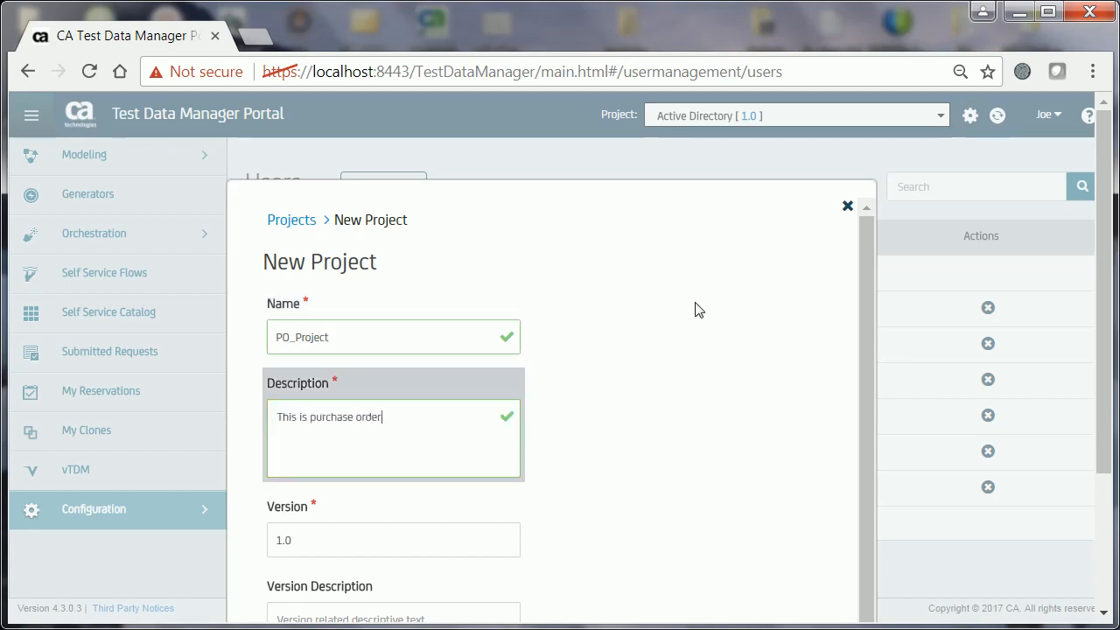
{"action": "type", "text": " project."}
{"action": "key", "text": "Tab"}
Keep version 1.0, set the version description to "This is purchase order version.", and create the project
{"action": "key", "text": "Tab"}
{"action": "scroll", "coordinate": [953, 492], "scroll_direction": "down", "scroll_amount": 2}
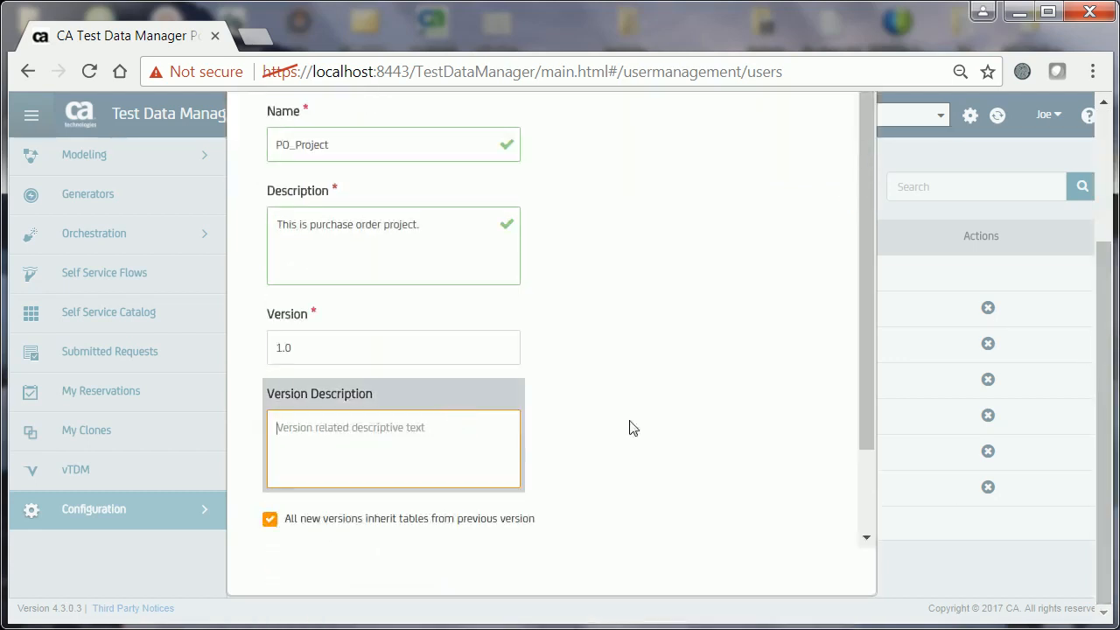
{"action": "type", "text": "This is purchase order version."}
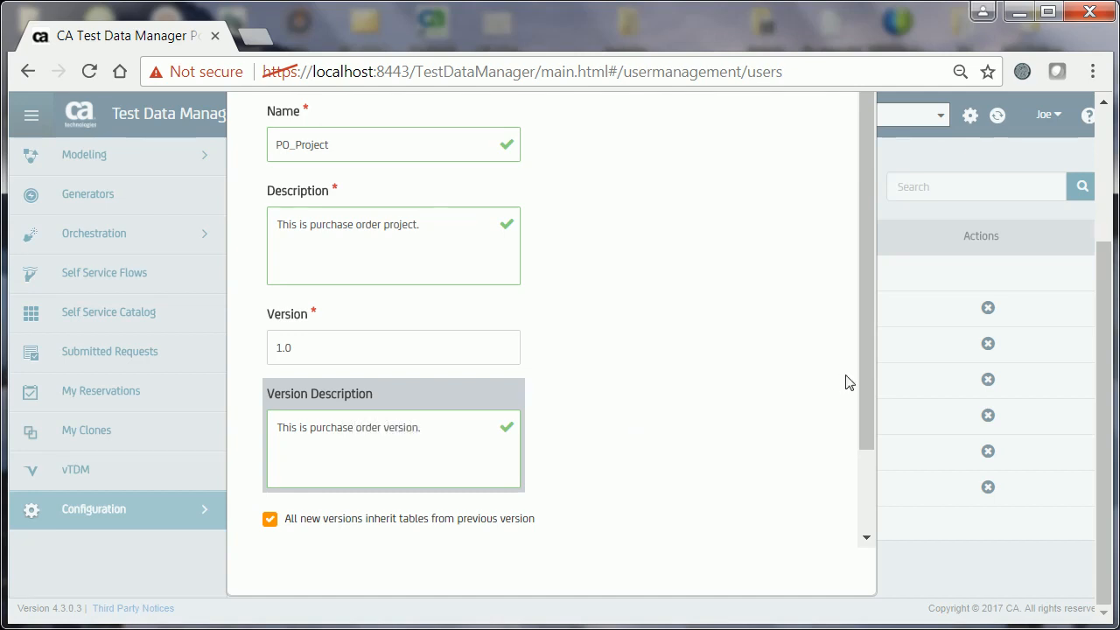
{"action": "scroll", "coordinate": [845, 379], "scroll_direction": "down", "scroll_amount": 2}
{"action": "left_click", "coordinate": [600, 487]}
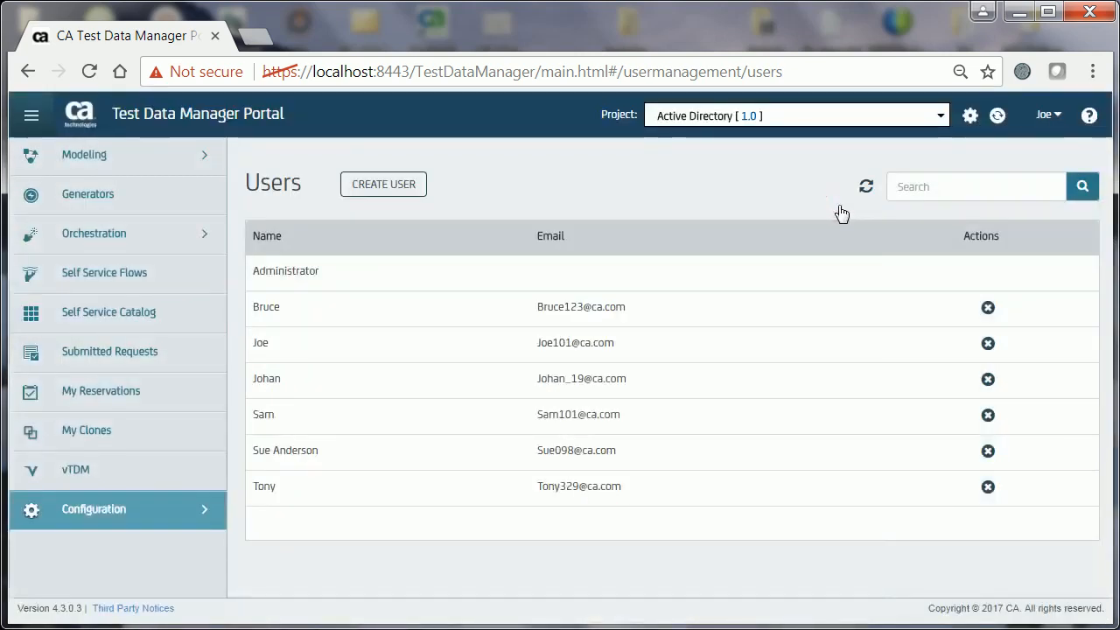
Log out of the portal and log in as a different user with that user's username and password
{"action": "left_click", "coordinate": [1055, 117]}
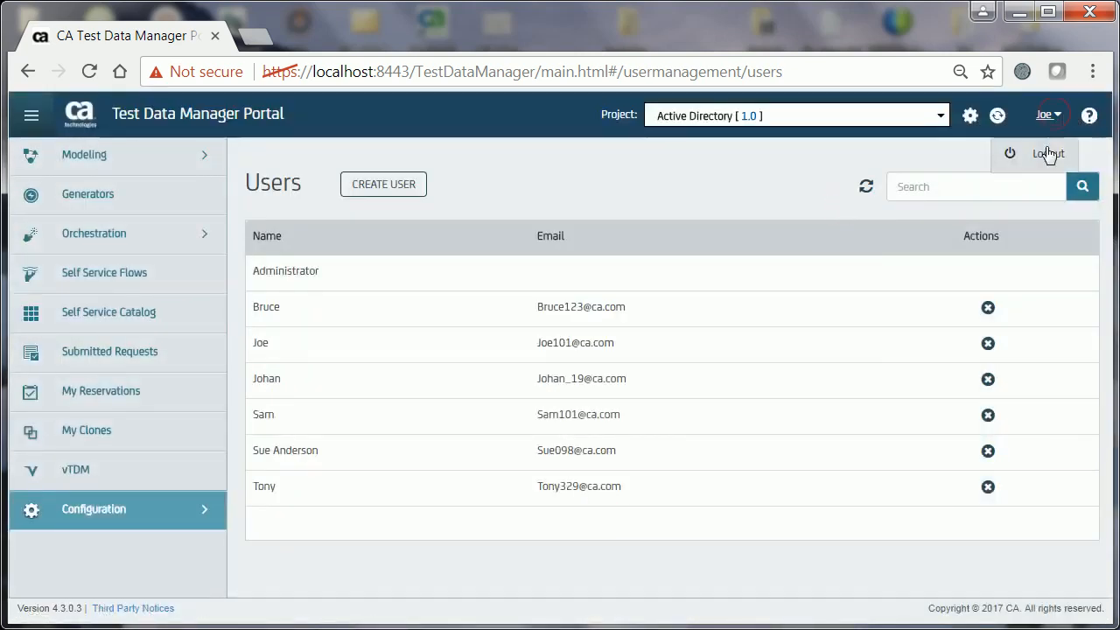
{"action": "left_click", "coordinate": [1048, 154]}
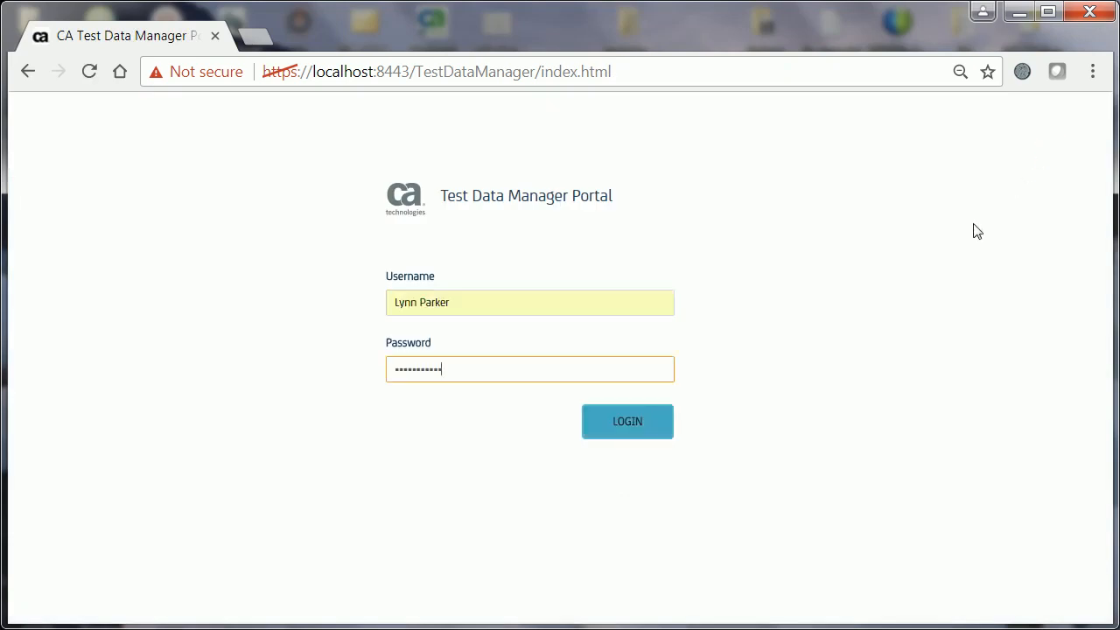
{"action": "key", "text": "Return"}
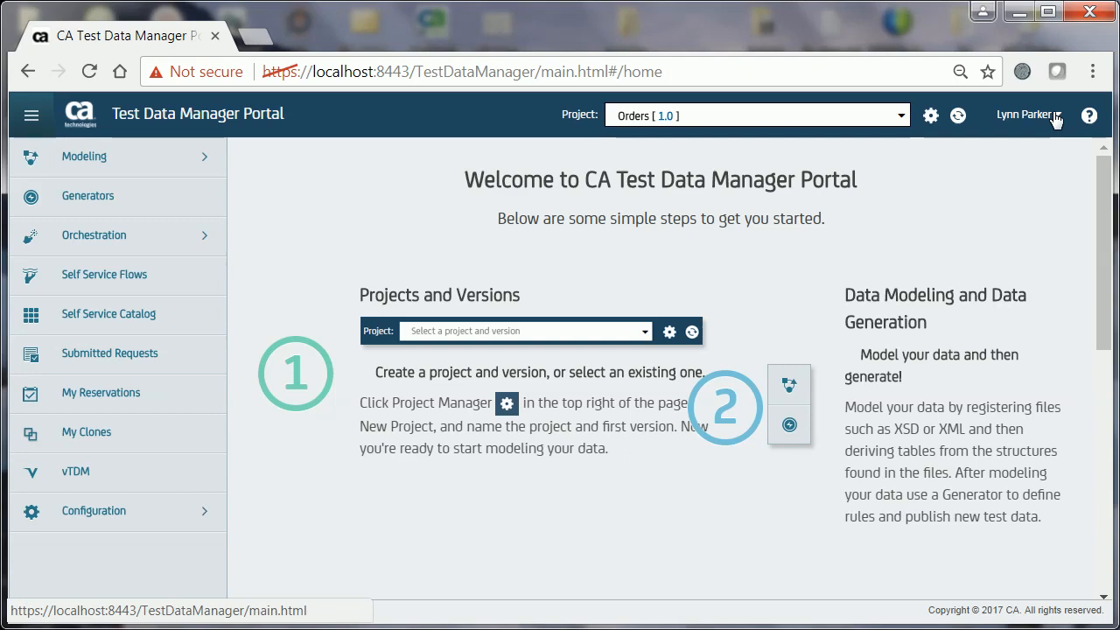
Expand Orders and PO_Project in the project selector to view their versions
{"action": "left_click", "coordinate": [900, 115]}
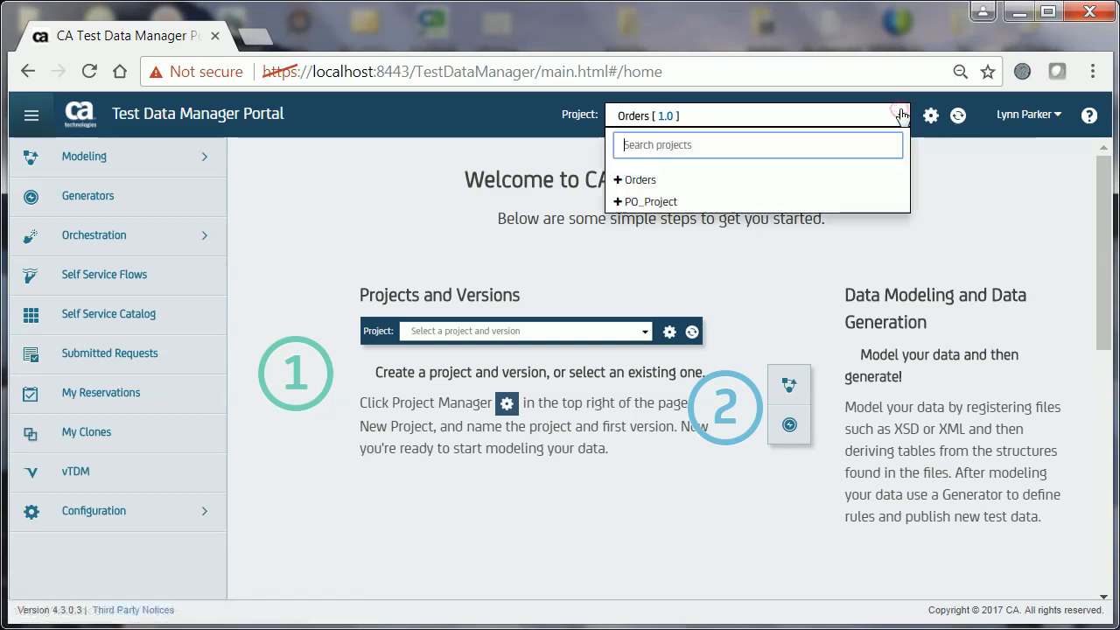
{"action": "left_click", "coordinate": [618, 180]}
{"action": "left_click", "coordinate": [618, 223]}
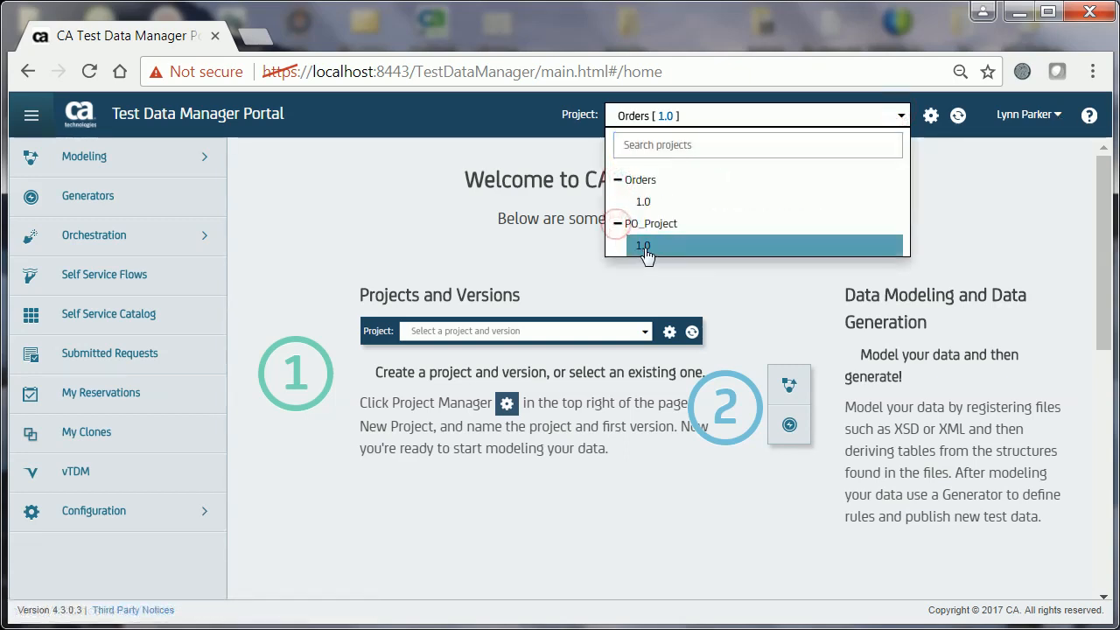
Open the Users list under Access Control in the configuration section to view the portal's users
{"action": "left_click", "coordinate": [191, 509]}
{"action": "left_click", "coordinate": [194, 584]}
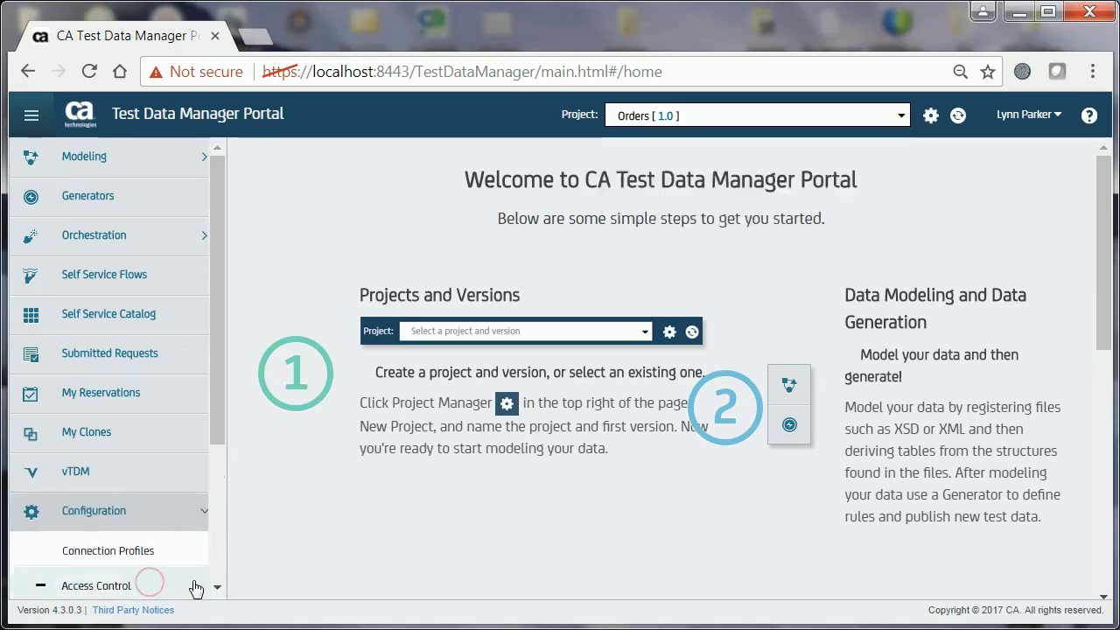
{"action": "left_click", "coordinate": [217, 587]}
{"action": "left_click", "coordinate": [116, 581]}
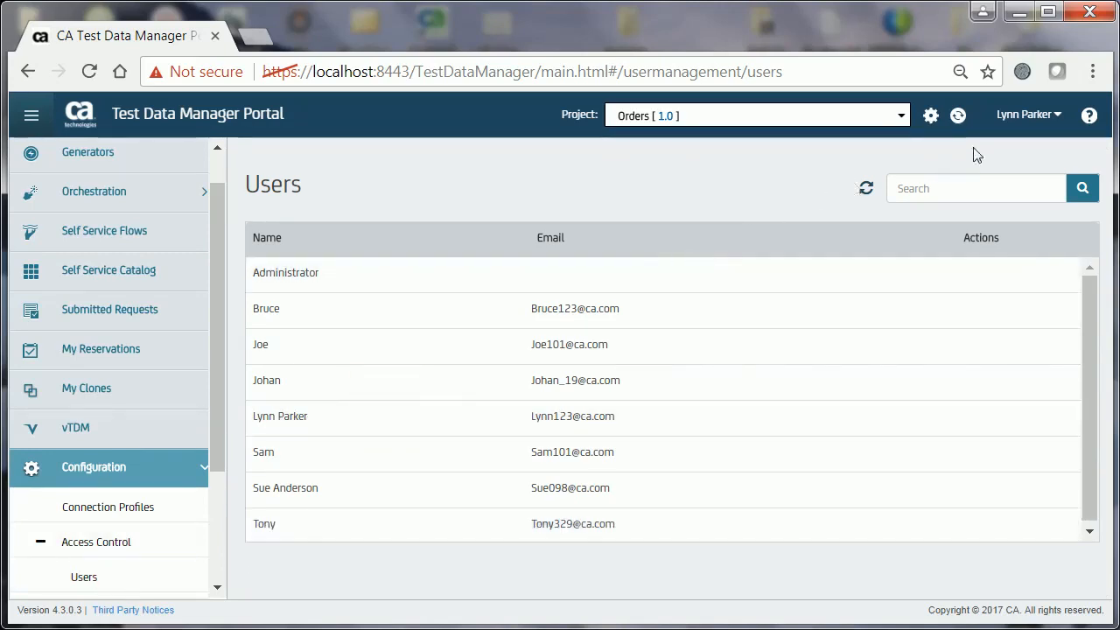
Log out of the portal and log in as another user with that user's username and password
{"action": "left_click", "coordinate": [1052, 122]}
{"action": "left_click", "coordinate": [1035, 152]}
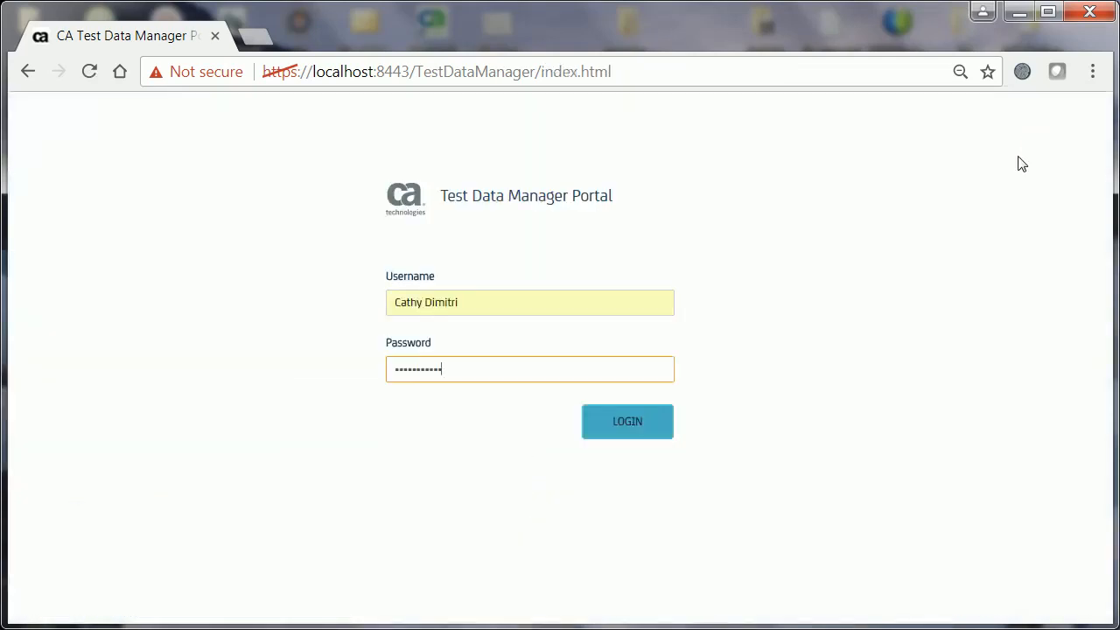
{"action": "key", "text": "Return"}
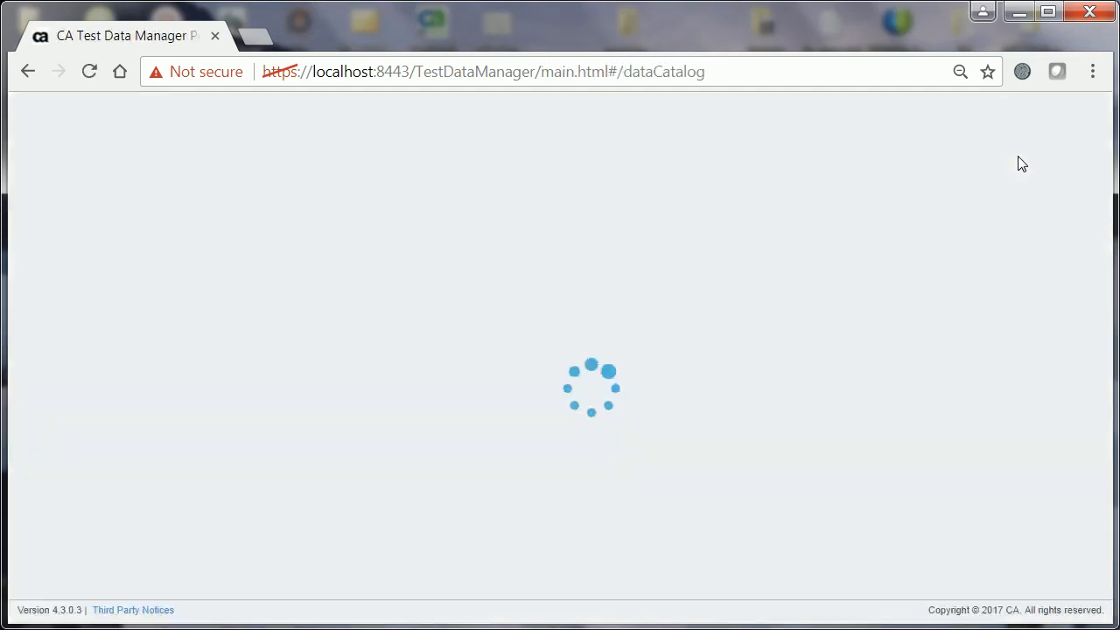
View the versions of Orders and PO_Project in the project selector, then close the selector
{"action": "left_click", "coordinate": [921, 115]}
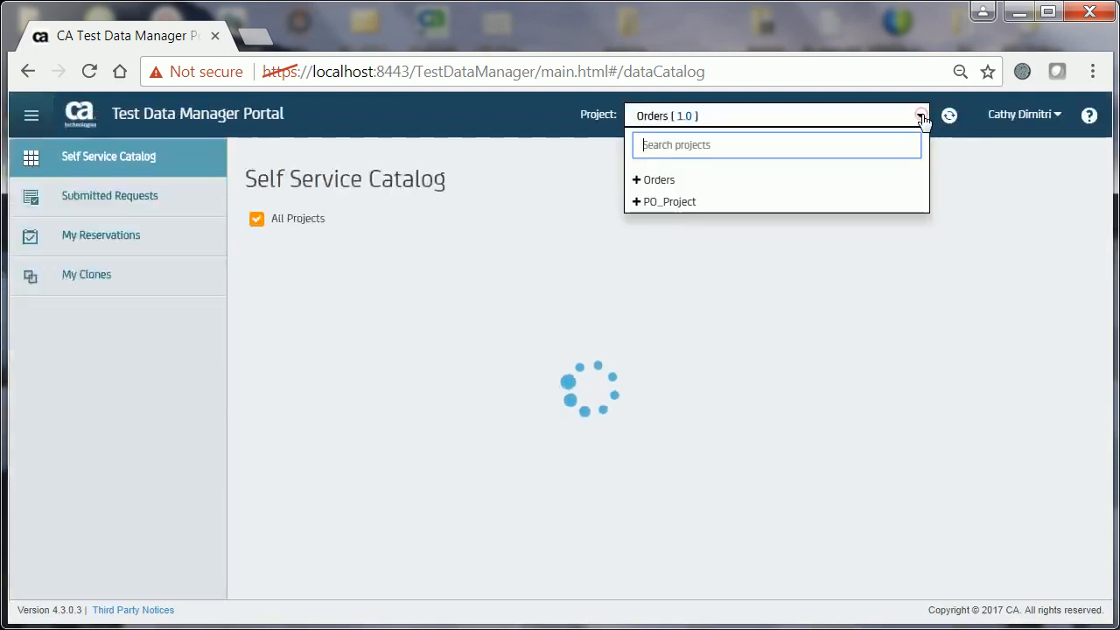
{"action": "left_click", "coordinate": [665, 186]}
{"action": "left_click", "coordinate": [674, 225]}
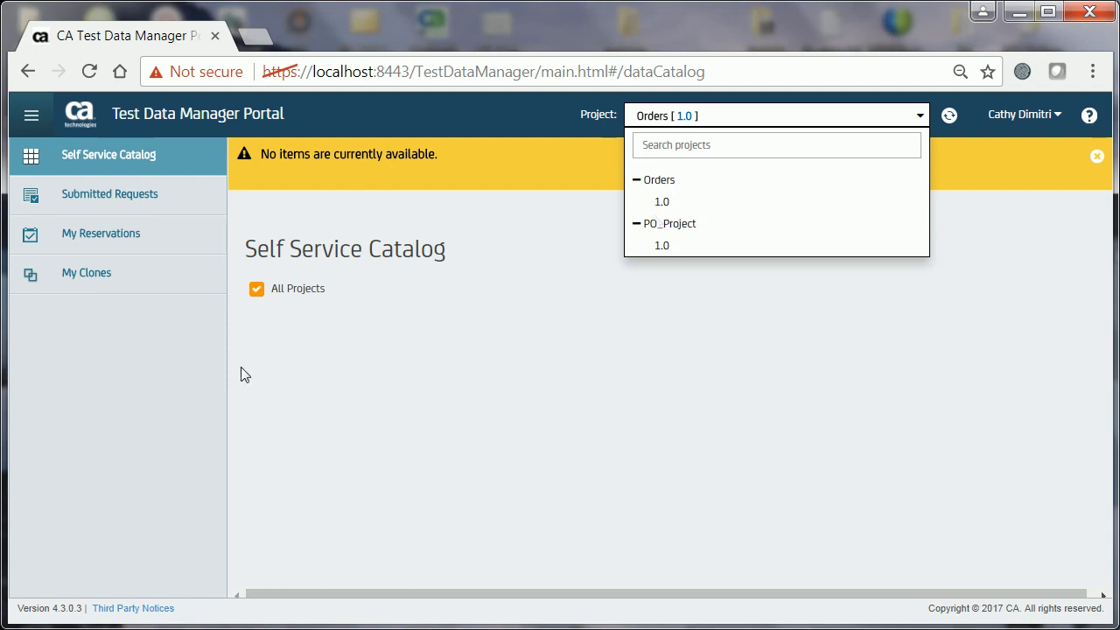
{"action": "left_click", "coordinate": [468, 349]}
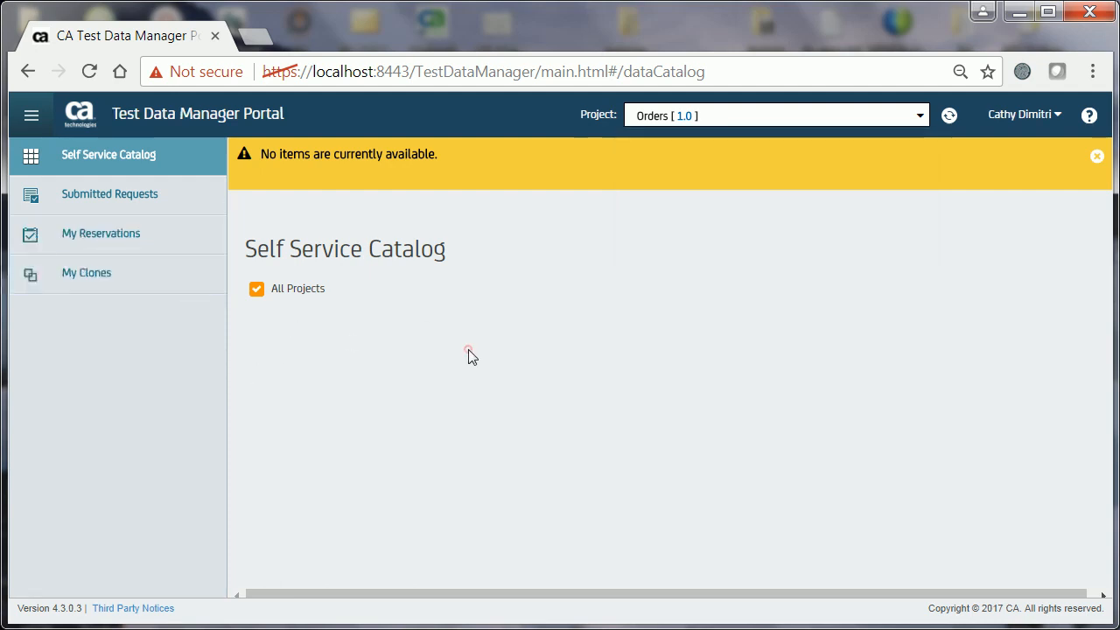
Switch to a different user account with its username and password, and expand Orders in the project selector
{"action": "left_click", "coordinate": [1058, 121]}
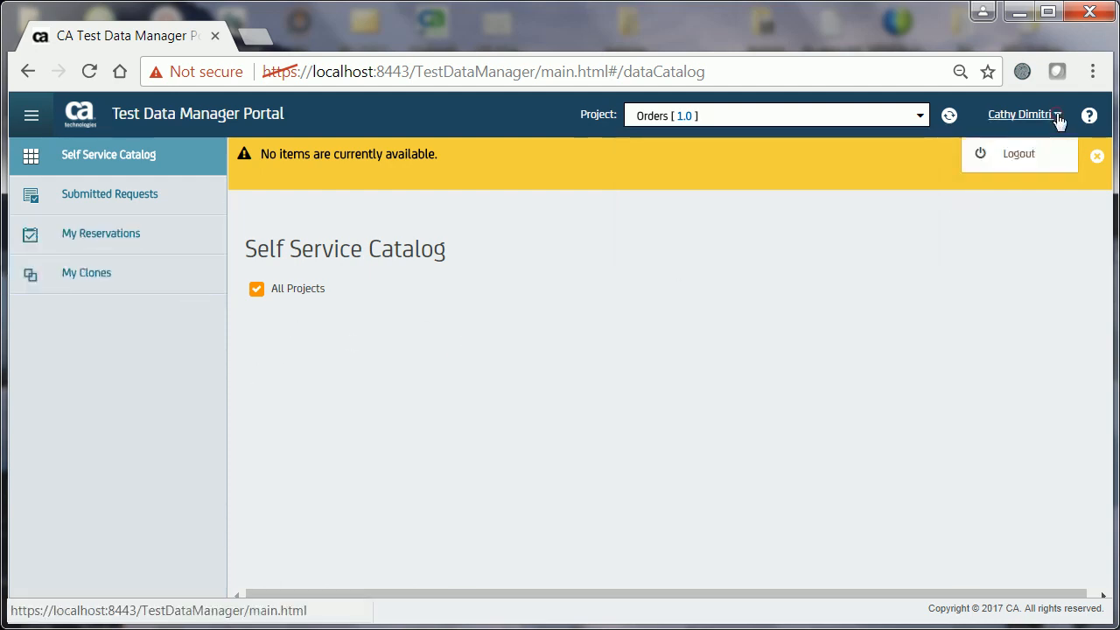
{"action": "left_click", "coordinate": [1029, 159]}
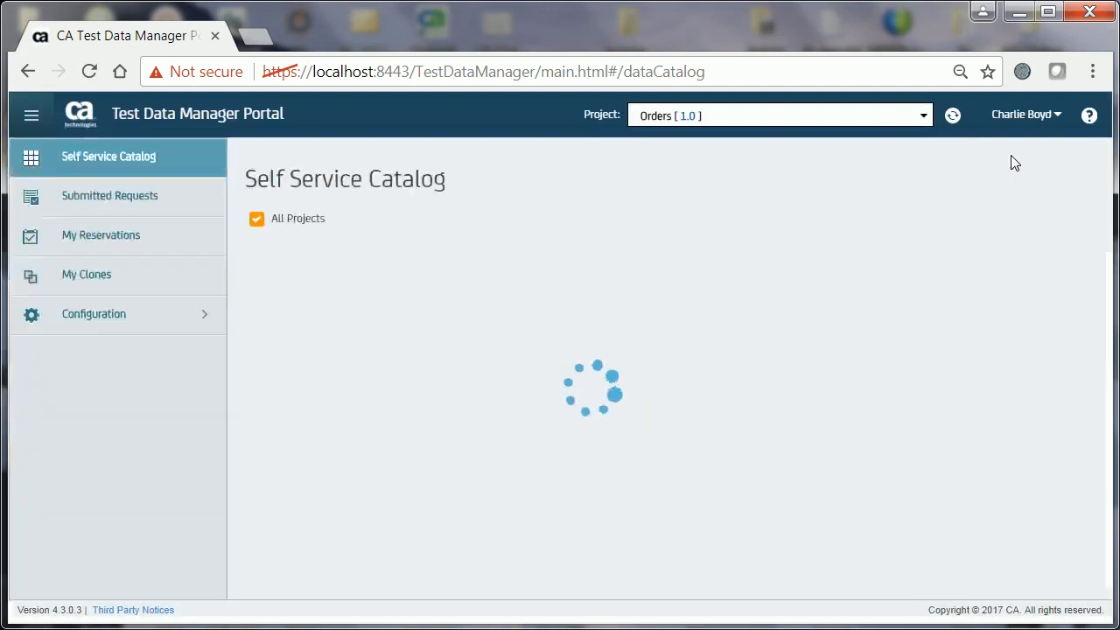
{"action": "left_click", "coordinate": [922, 117]}
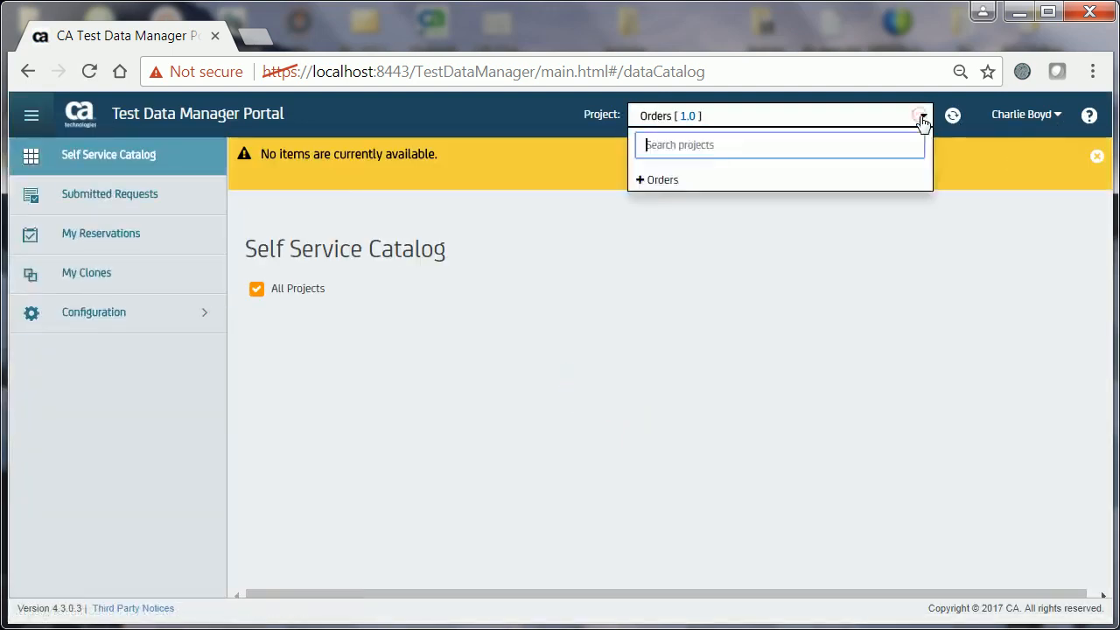
{"action": "left_click", "coordinate": [643, 182]}
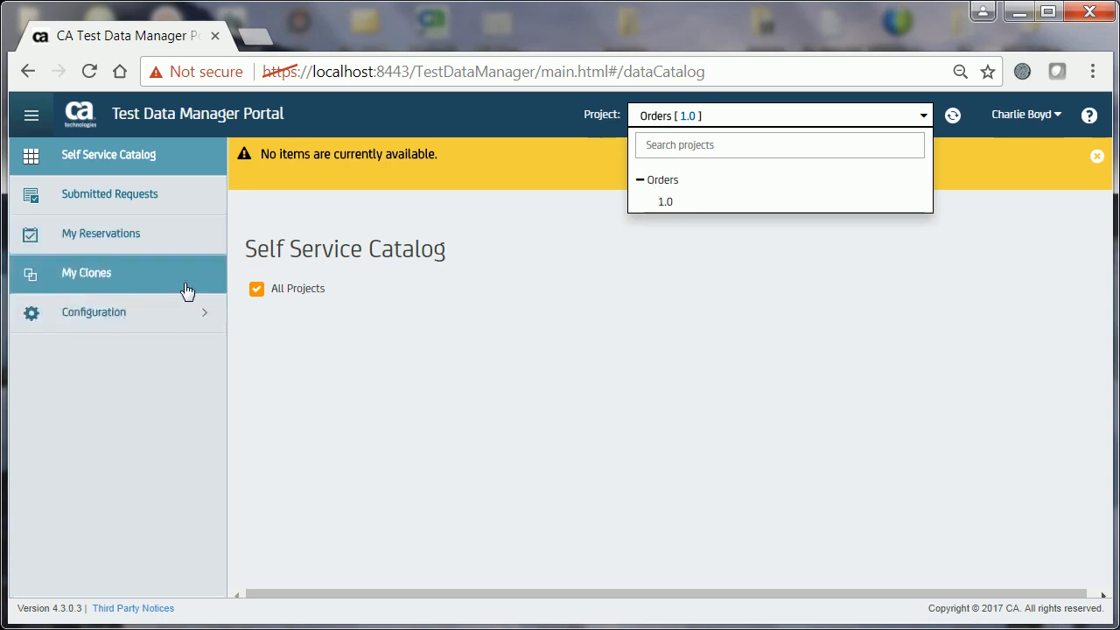
Open the Users list under Access Control in the configuration section and look through it to the end
{"action": "left_click", "coordinate": [186, 320]}
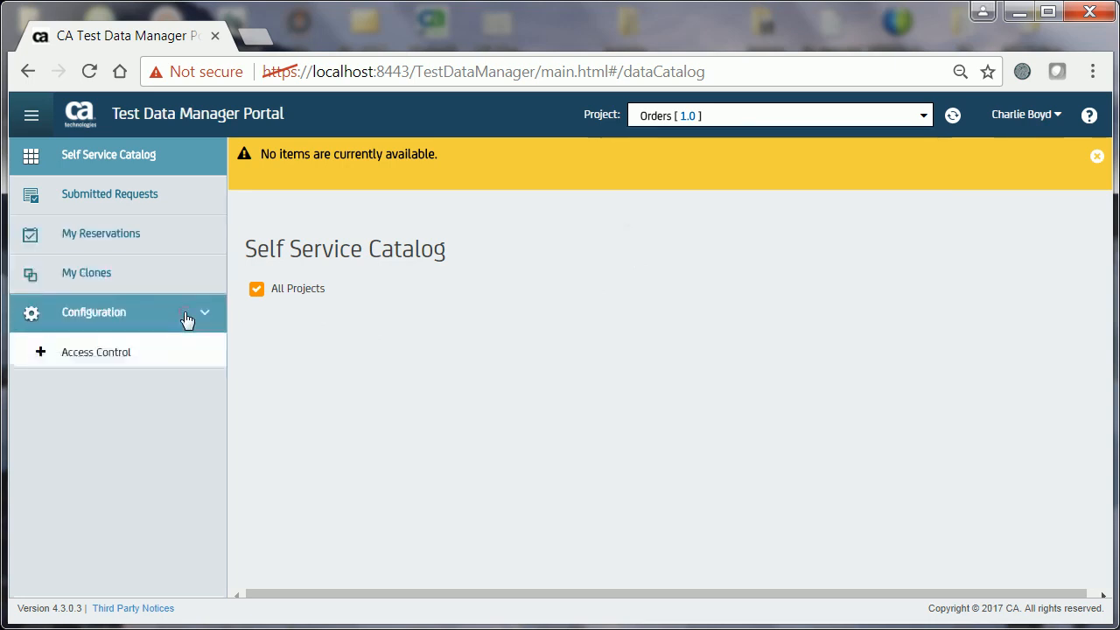
{"action": "left_click", "coordinate": [143, 355]}
{"action": "left_click", "coordinate": [100, 394]}
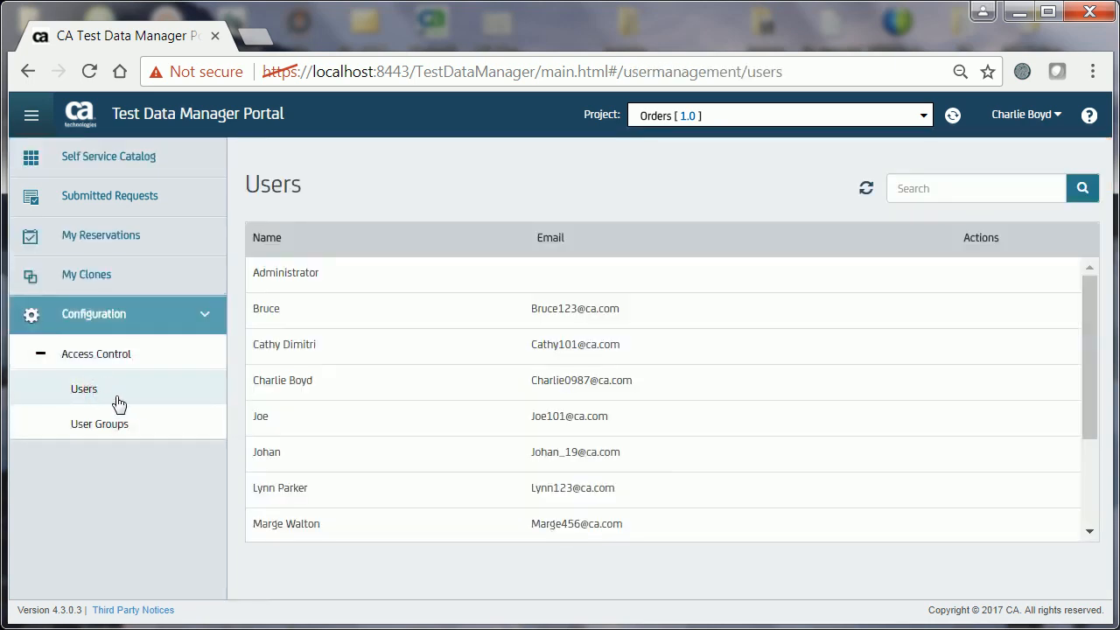
{"action": "scroll", "coordinate": [325, 390], "scroll_direction": "down", "scroll_amount": 3}
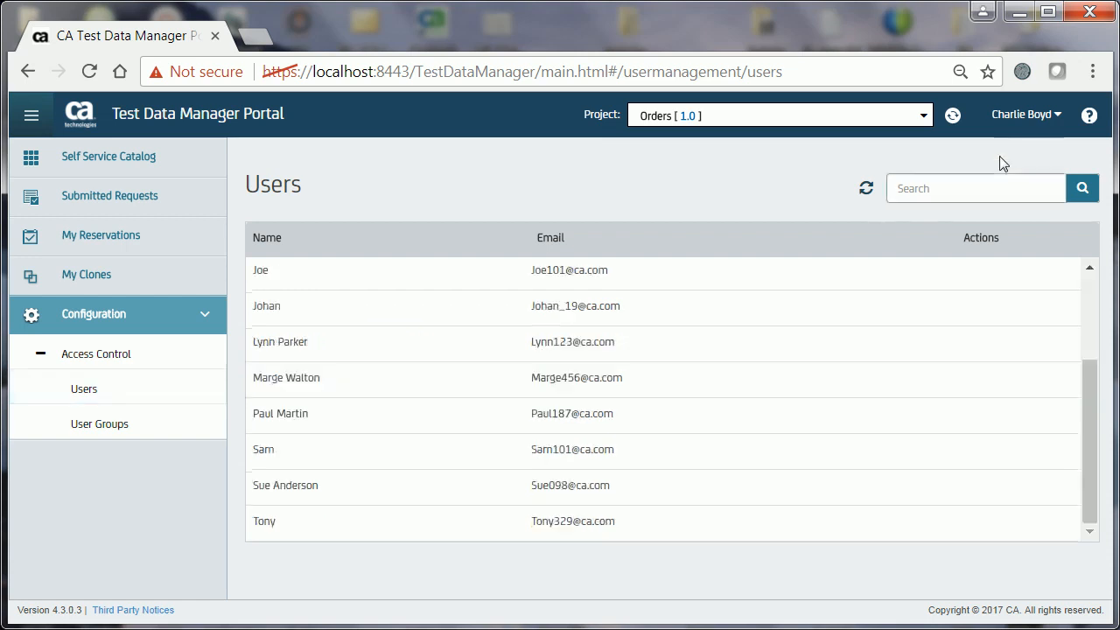
Switch to the next user account with its username and password, and open the project selector to check the available projects
{"action": "left_click", "coordinate": [1057, 115]}
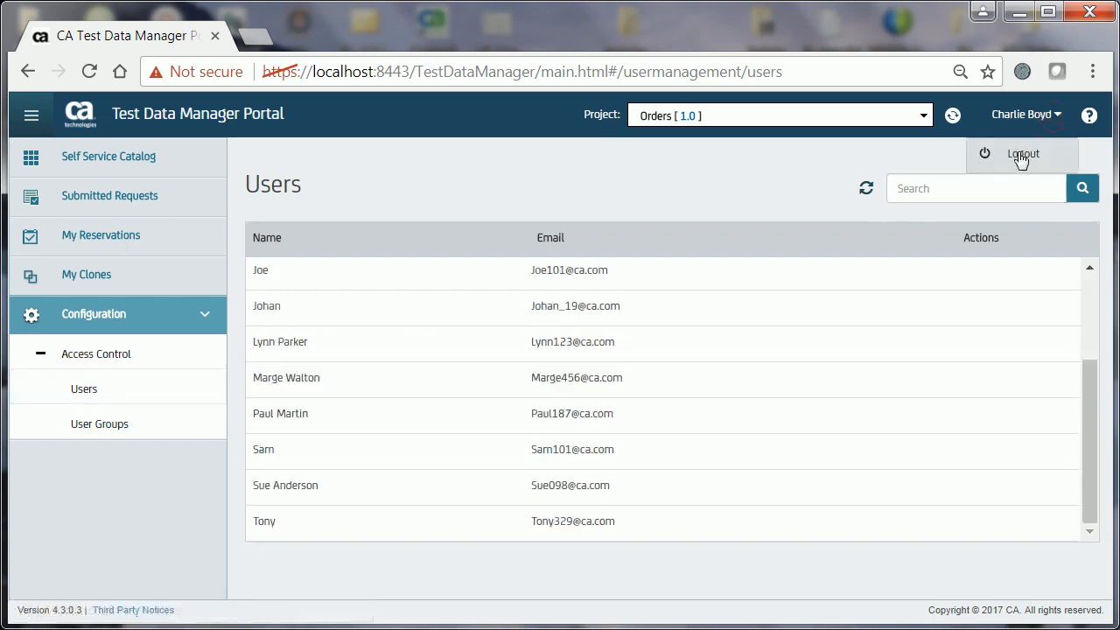
{"action": "left_click", "coordinate": [1021, 155]}
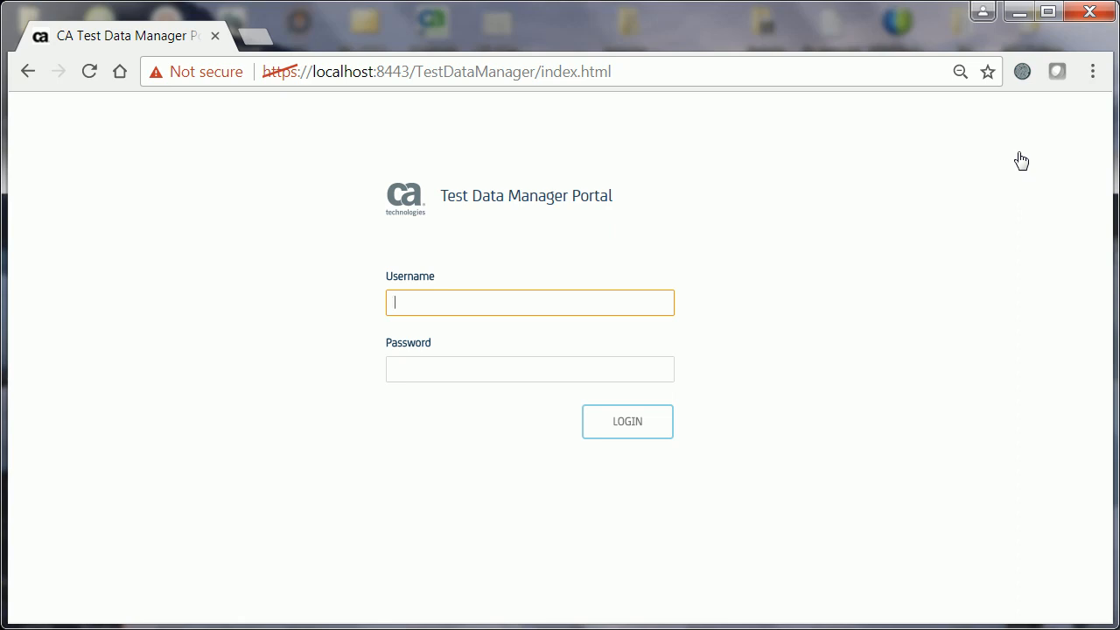
{"action": "key", "text": "Return"}
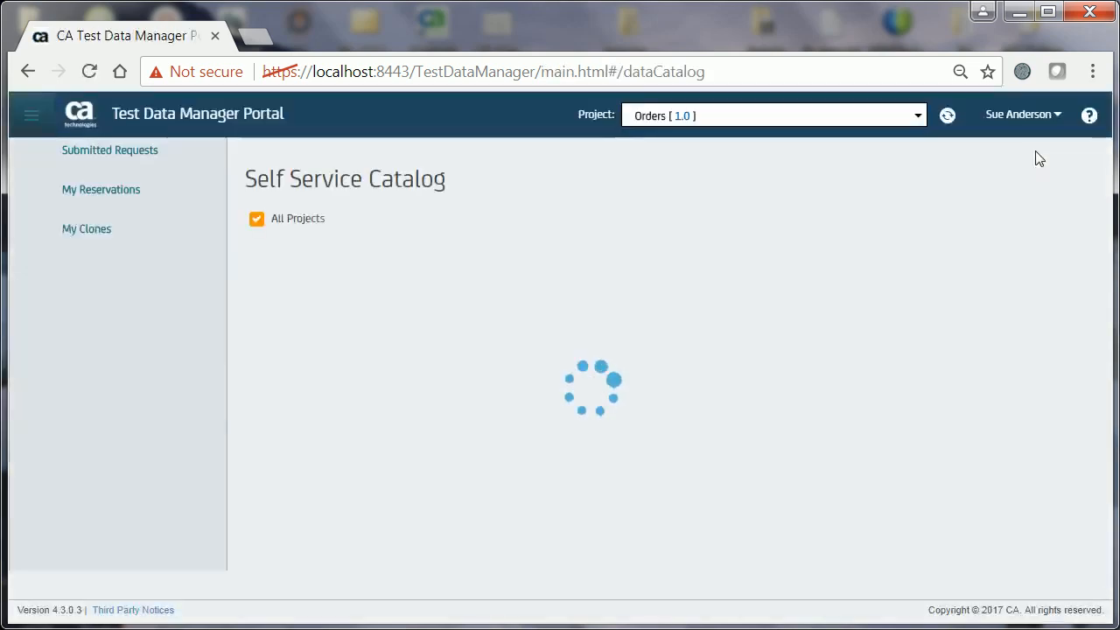
{"action": "left_click", "coordinate": [917, 117]}
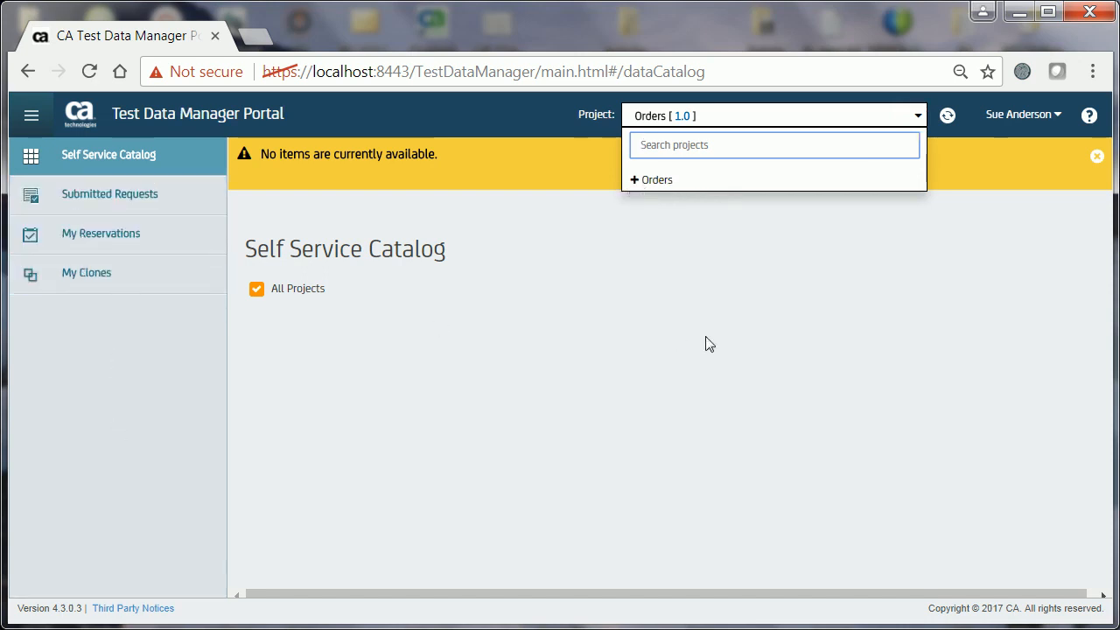
Log out of the portal and log in as a different user with that user's username and password
{"action": "left_click", "coordinate": [1054, 116]}
{"action": "left_click", "coordinate": [1025, 156]}
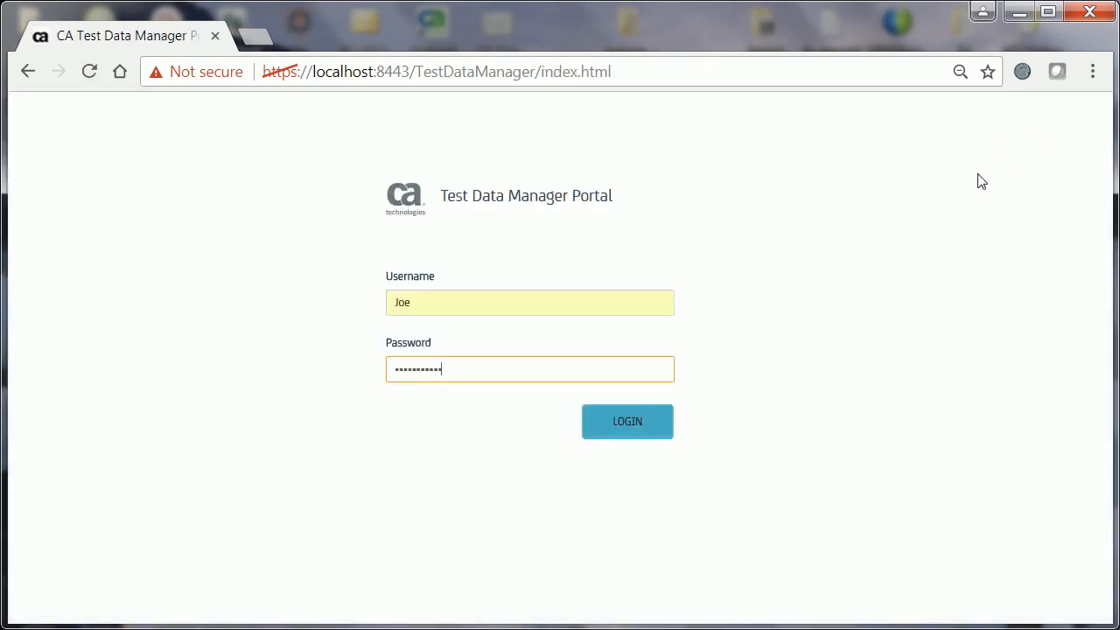
{"action": "key", "text": "Return"}
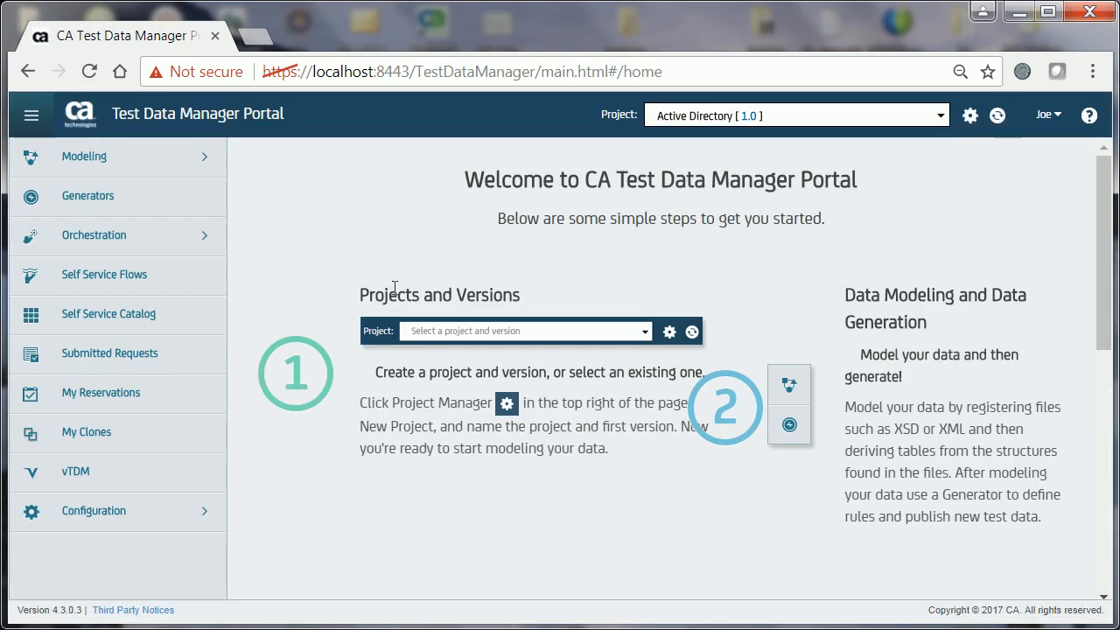
Open the Users list under Access Control in the configuration section to check the available user actions
{"action": "left_click", "coordinate": [170, 508]}
{"action": "scroll", "coordinate": [219, 586], "scroll_direction": "down", "scroll_amount": 3}
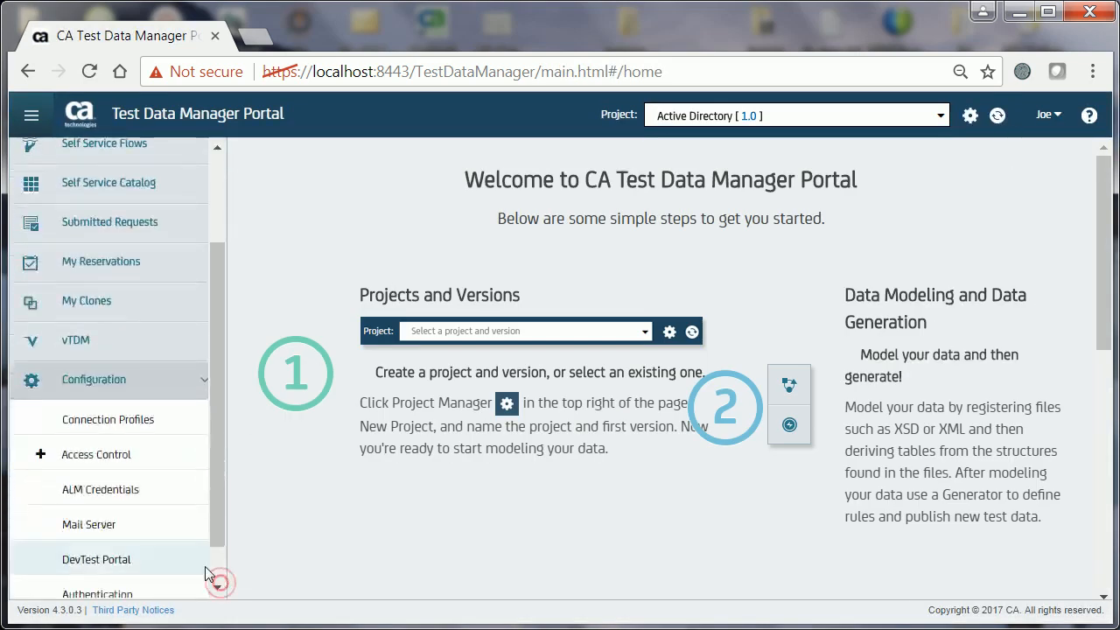
{"action": "left_click", "coordinate": [40, 455]}
{"action": "left_click", "coordinate": [87, 490]}
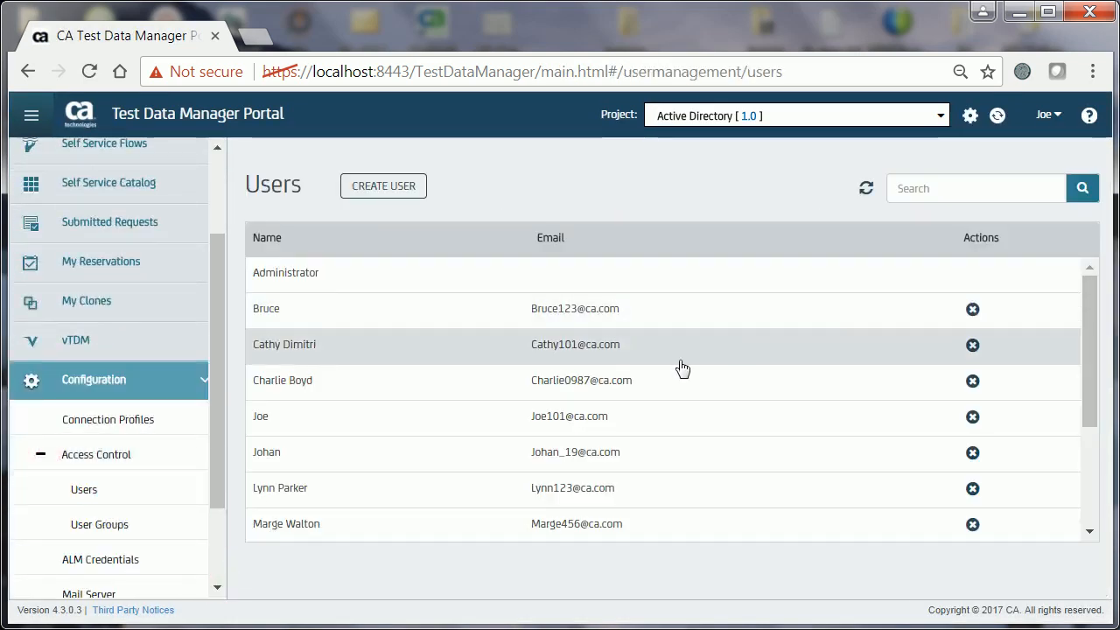